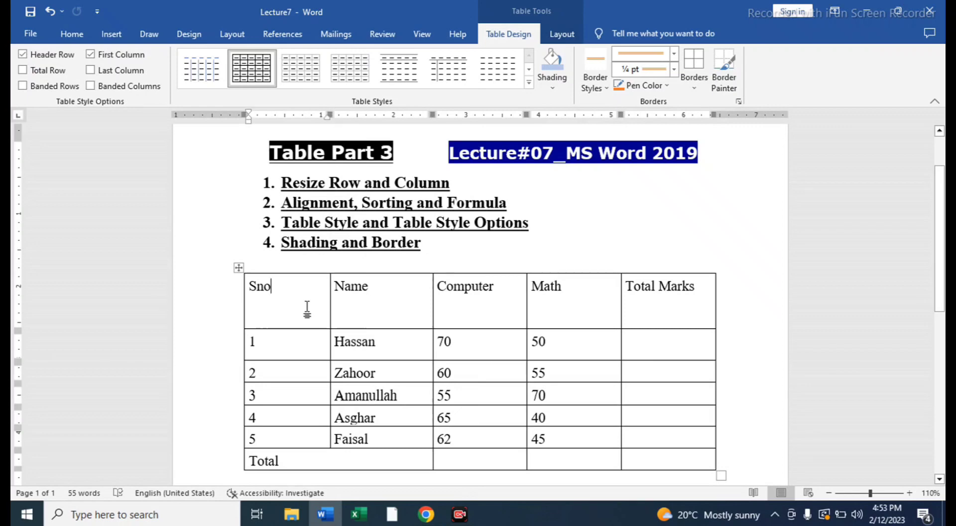
Step: Narrow the Computer column to about its heading's width and make the rows numbered 1 and 3 taller
left_click(563, 35)
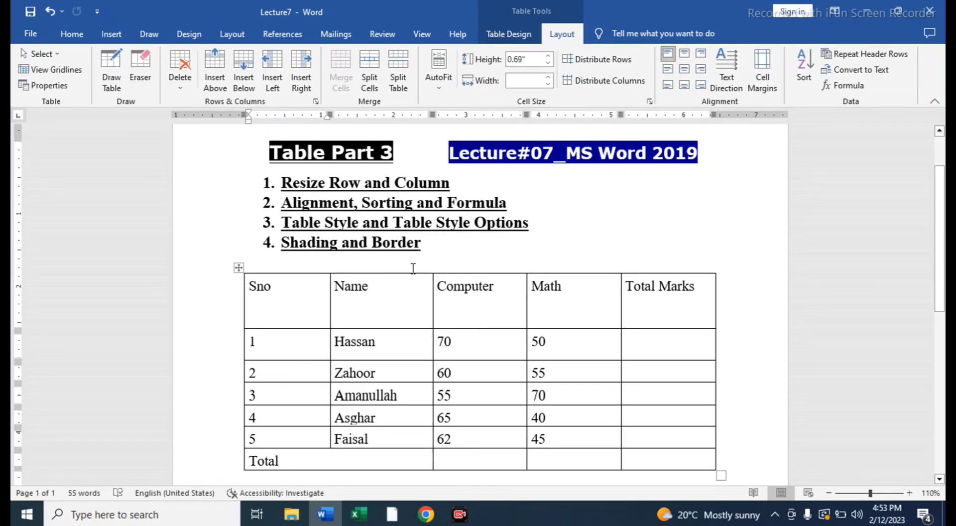
left_click_drag(525, 294, 497, 293)
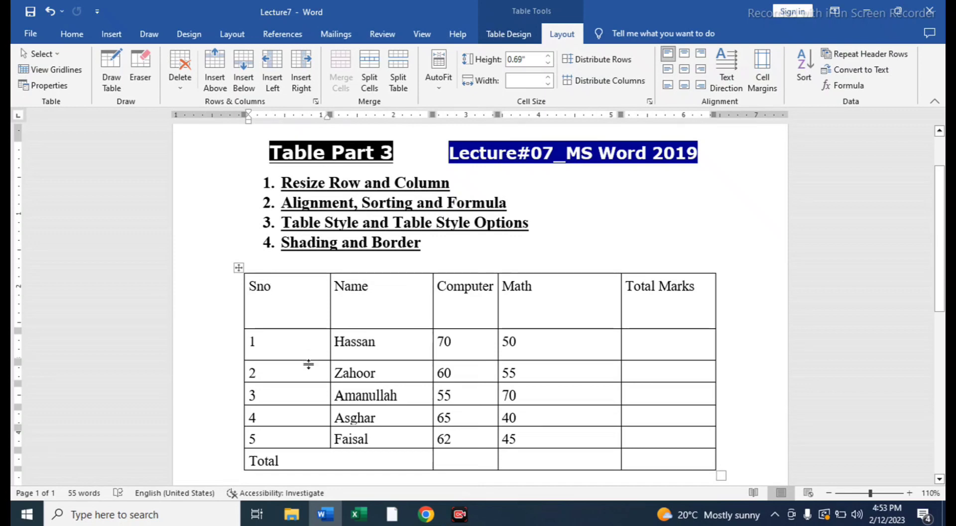
left_click_drag(309, 360, 309, 374)
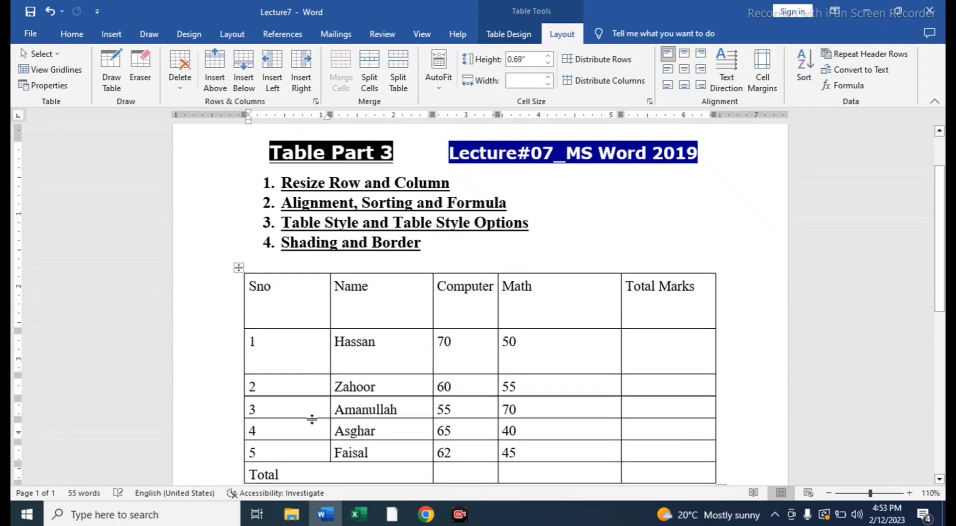
left_click_drag(312, 419, 312, 428)
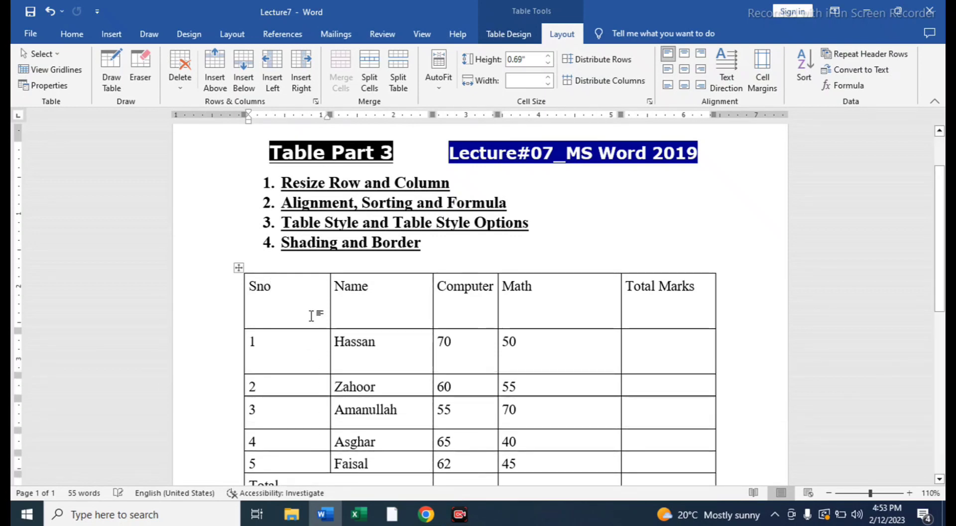
Step: Distribute the rows evenly from the row numbered 1 down to the Total row
left_click_drag(298, 299, 655, 455)
left_click(576, 363)
left_click(299, 346)
left_click_drag(321, 386, 650, 481)
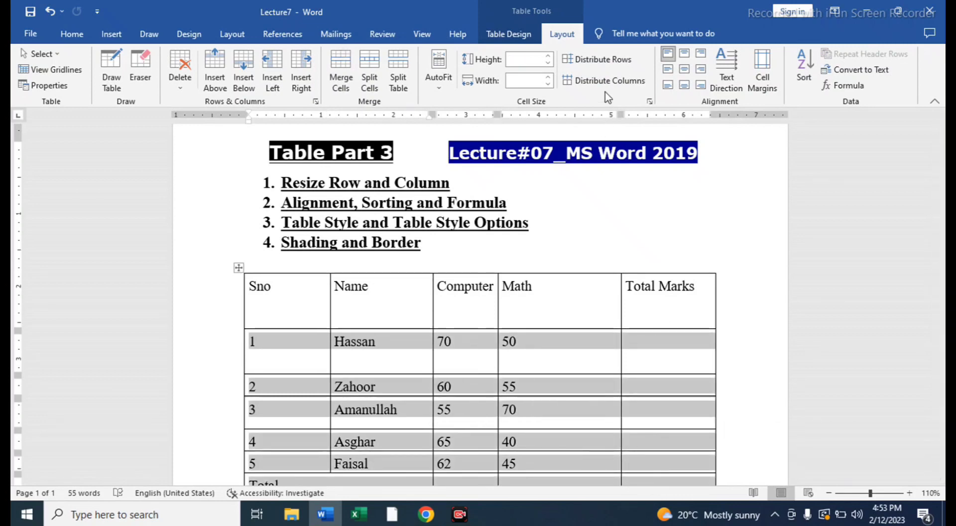
left_click(597, 63)
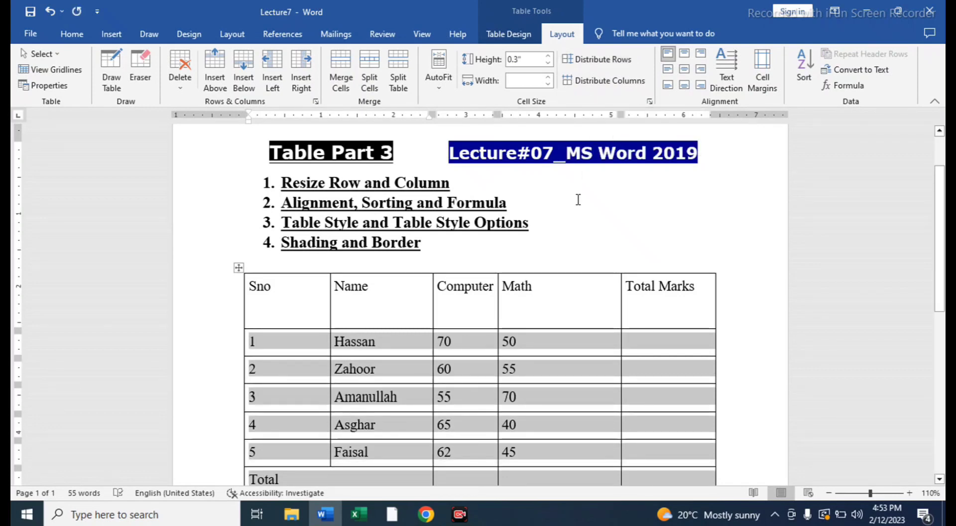
left_click(573, 307)
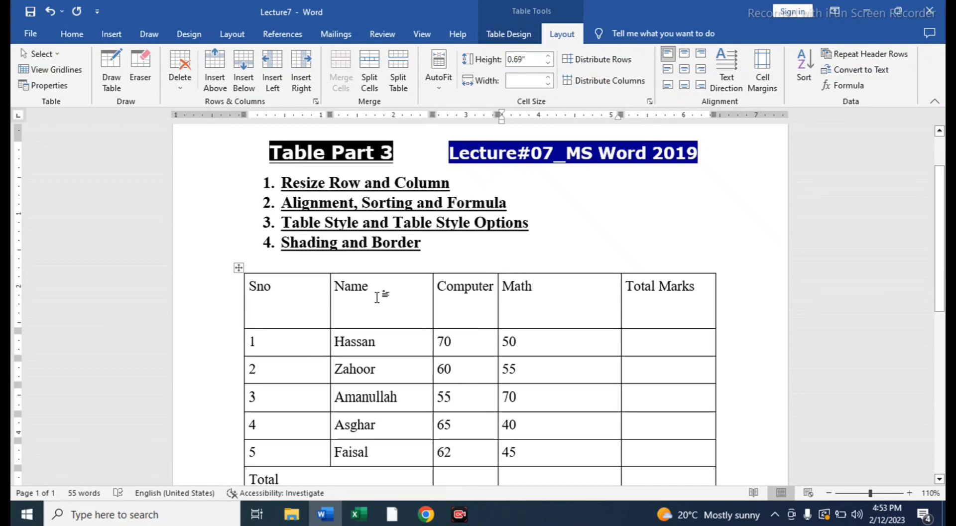
Step: Try distributing the header cells from Name to Total Marks to equal widths and undo it
left_click_drag(374, 295, 641, 302)
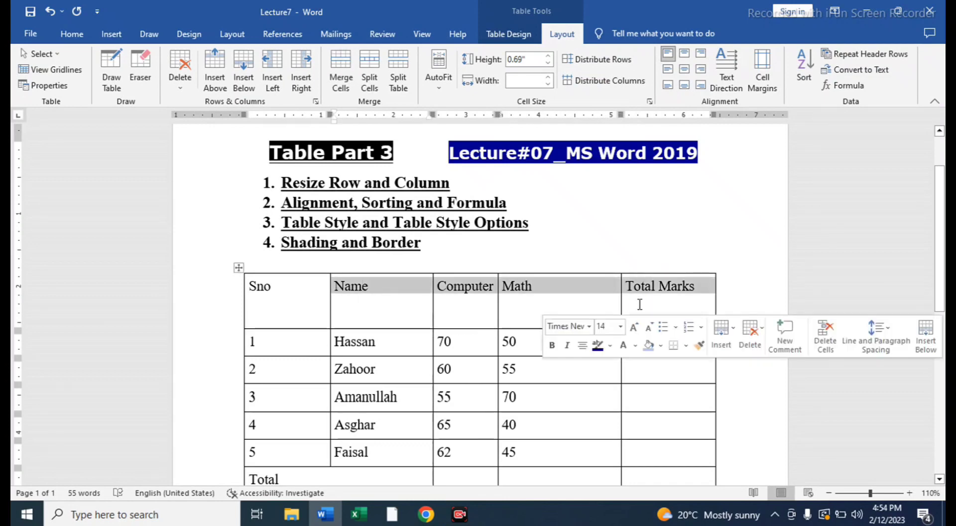
left_click(617, 85)
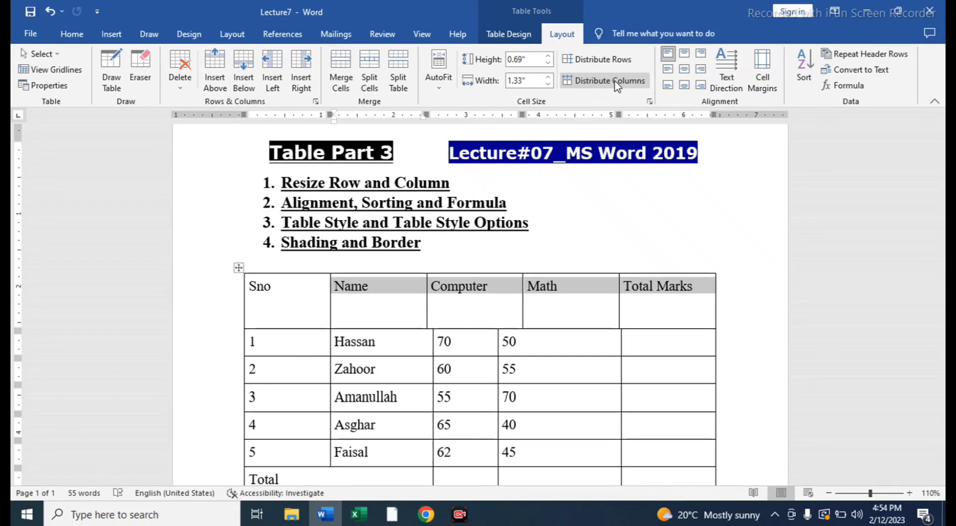
key("ctrl+z")
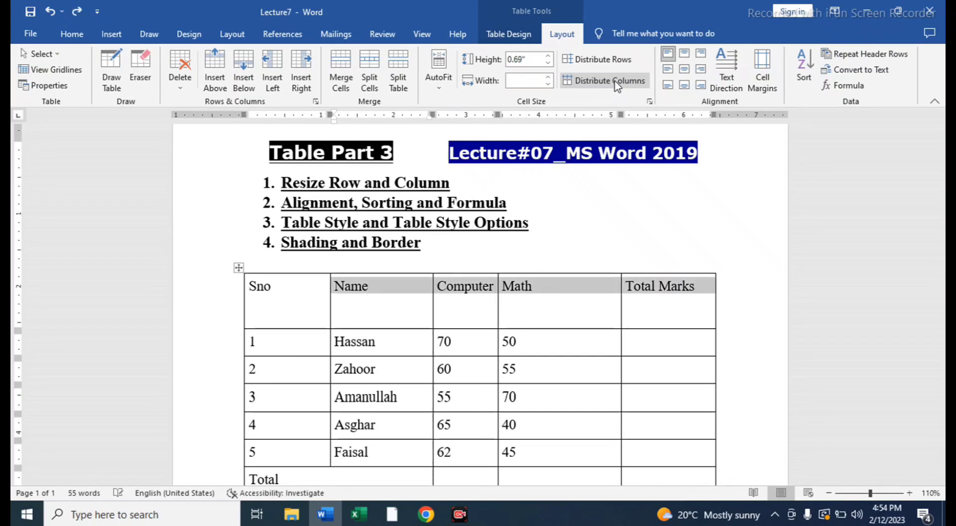
left_click(604, 350)
Step: Try a 0.5" height and a 0.11" cell width on the row numbered 1, and undo these size changes
left_click_drag(277, 347, 694, 347)
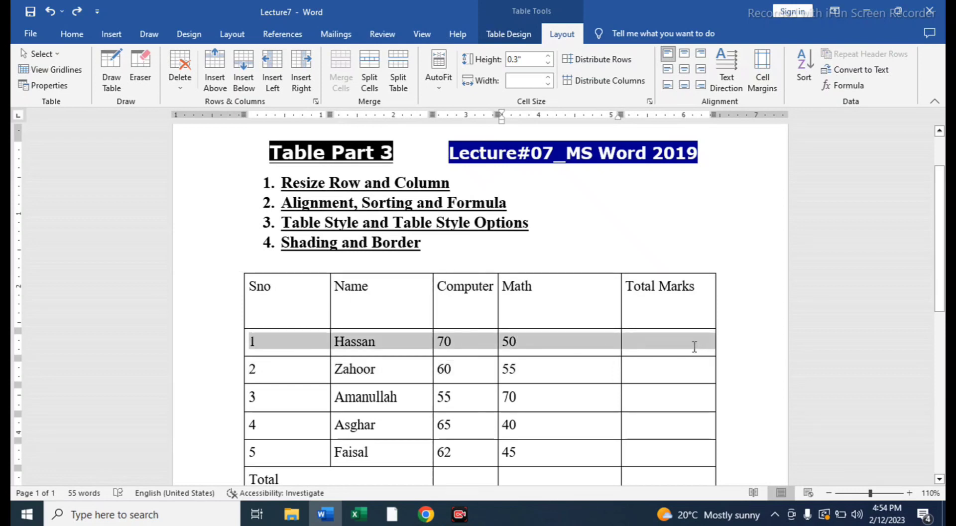
left_click(549, 57)
left_click(548, 57)
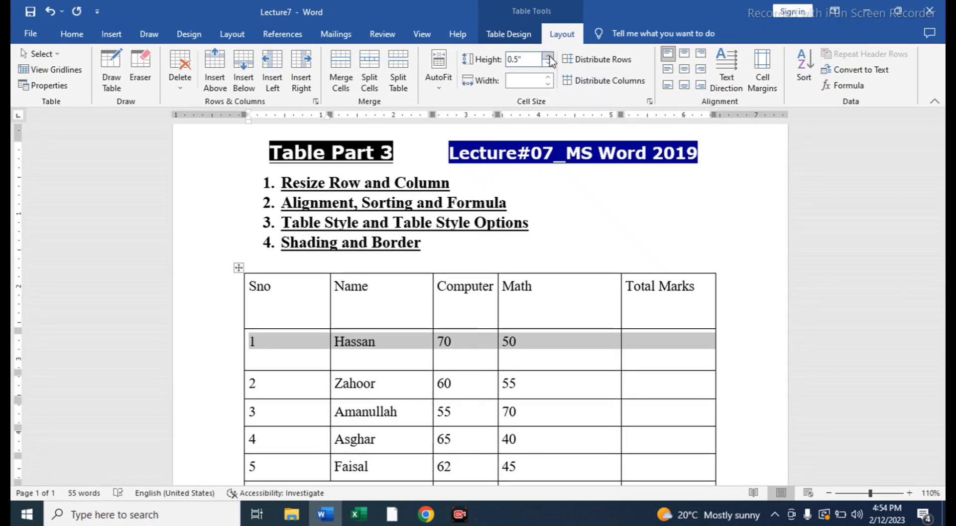
left_click(548, 84)
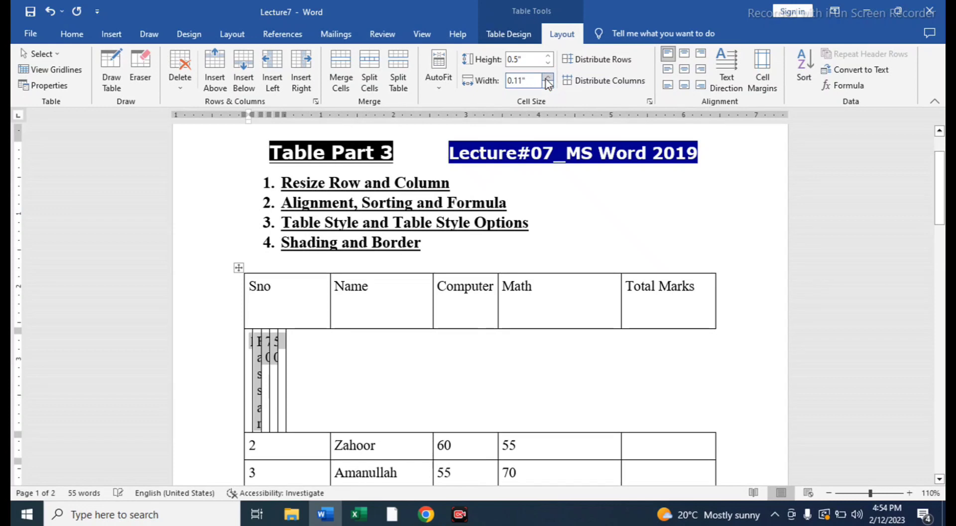
left_click(548, 77)
key("ctrl+z")
key("ctrl+z")
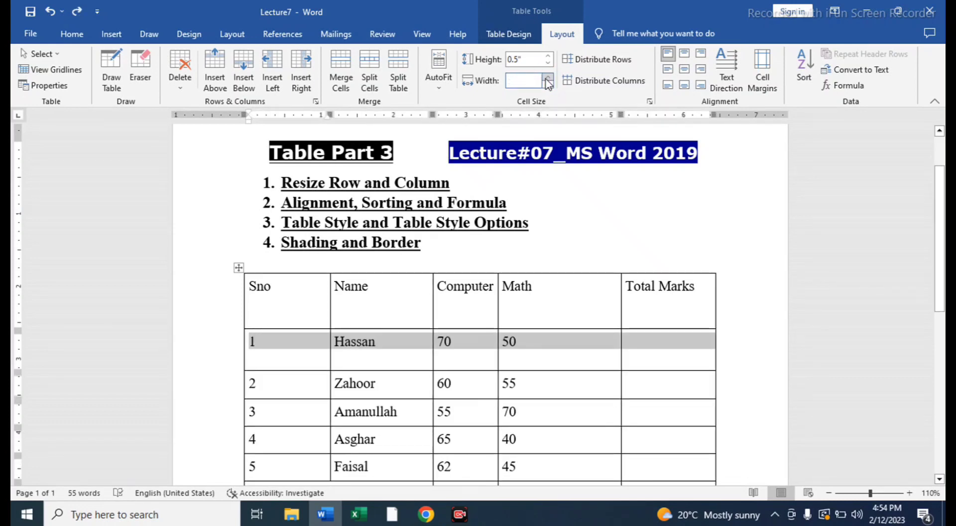
key("ctrl+z")
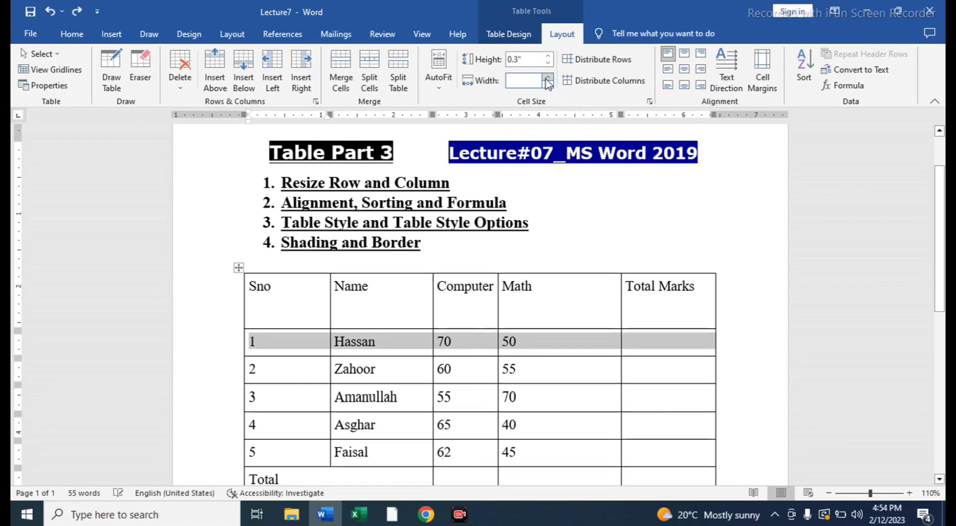
left_click(561, 367)
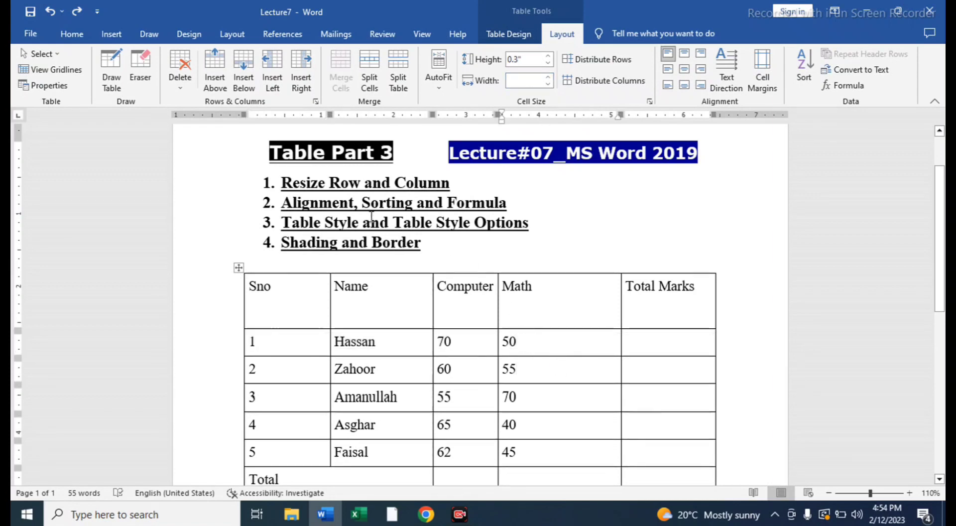
left_click_drag(361, 203, 285, 205)
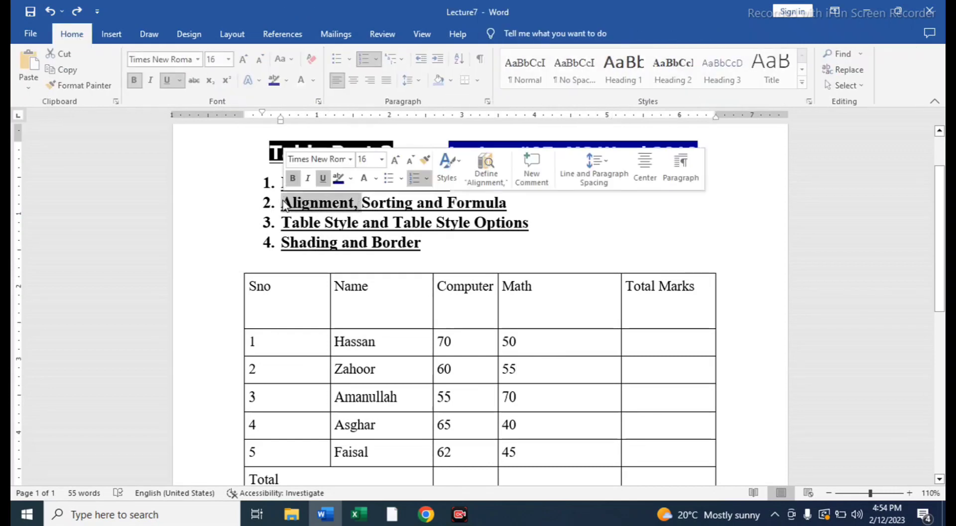
left_click(446, 368)
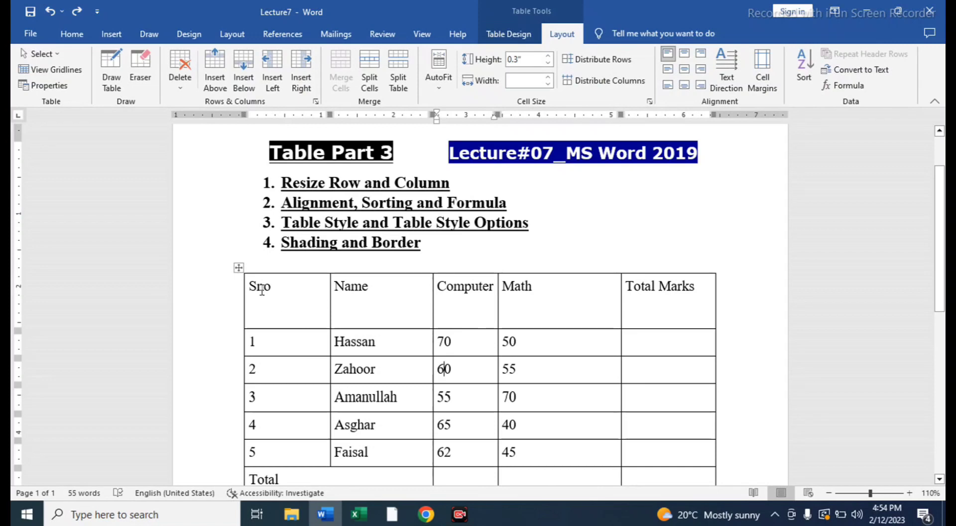
Step: Try top center, bottom center and bottom left alignment on the header row, ending with its text centered horizontally and vertically
left_click_drag(250, 286, 693, 305)
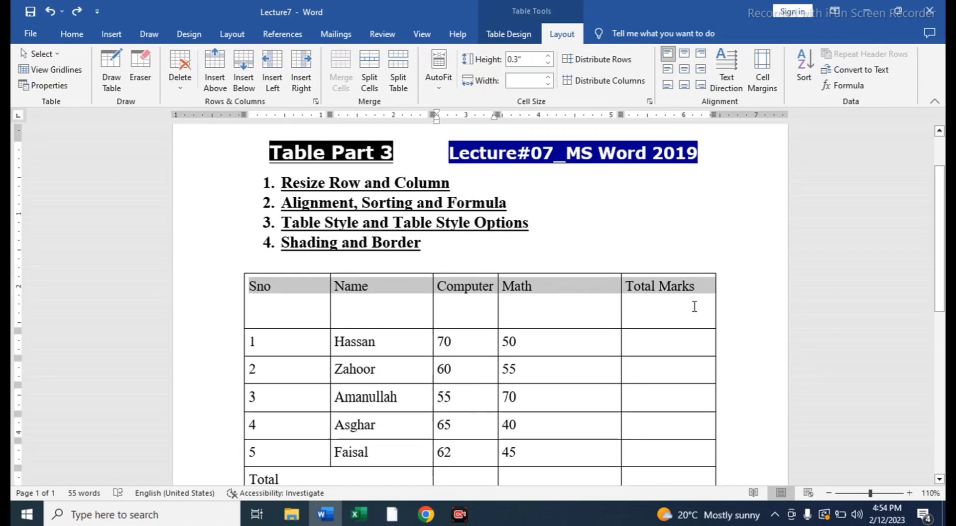
left_click_drag(694, 306, 693, 306)
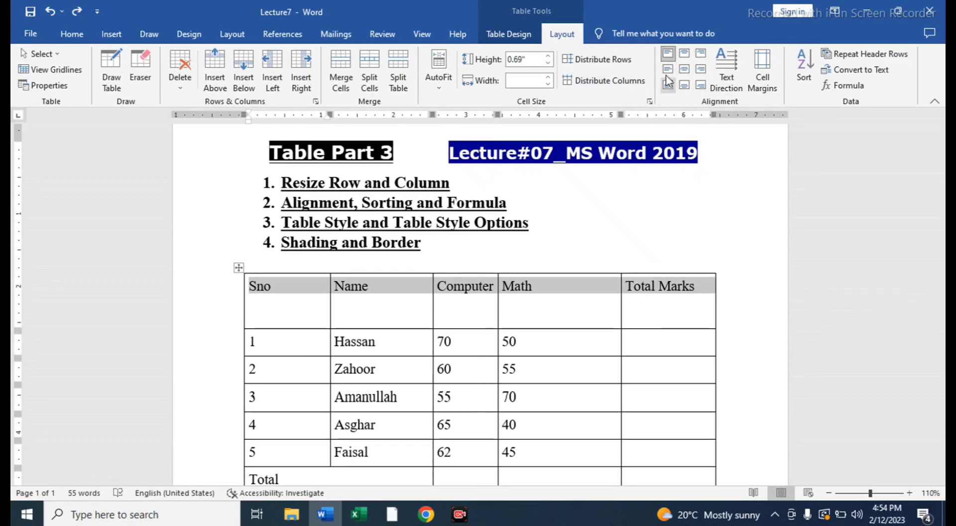
left_click(682, 55)
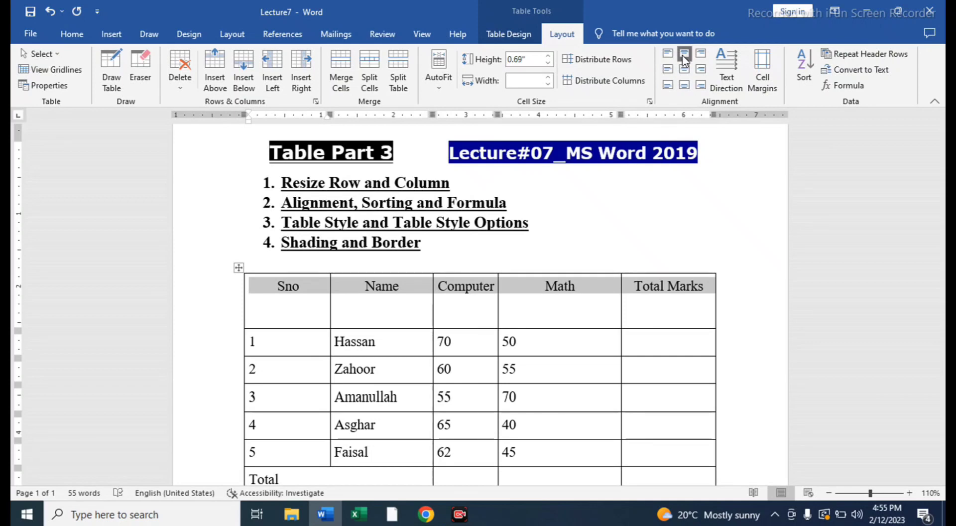
left_click(685, 86)
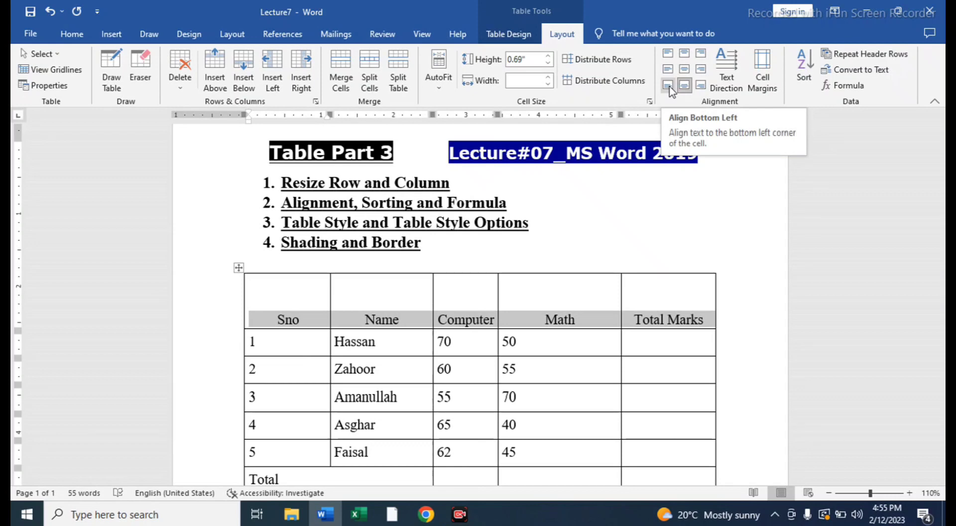
left_click(669, 87)
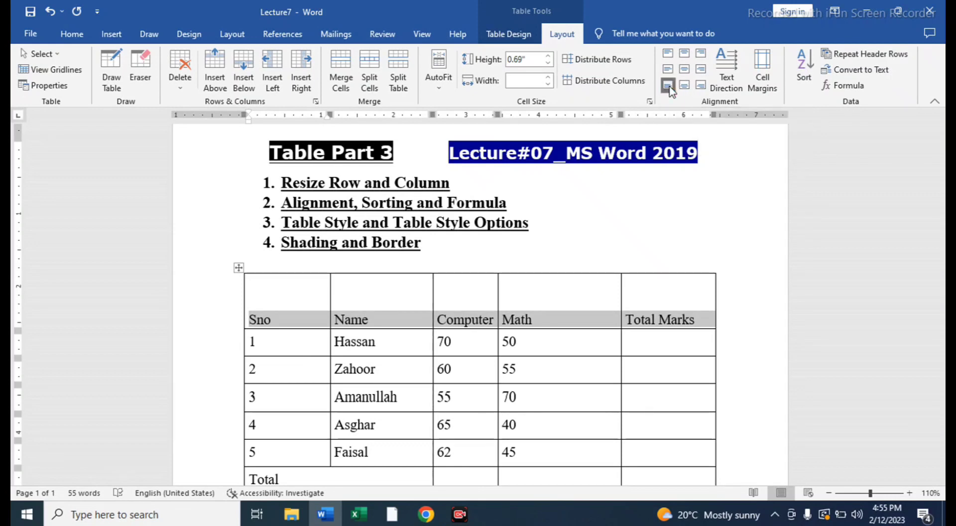
left_click(685, 61)
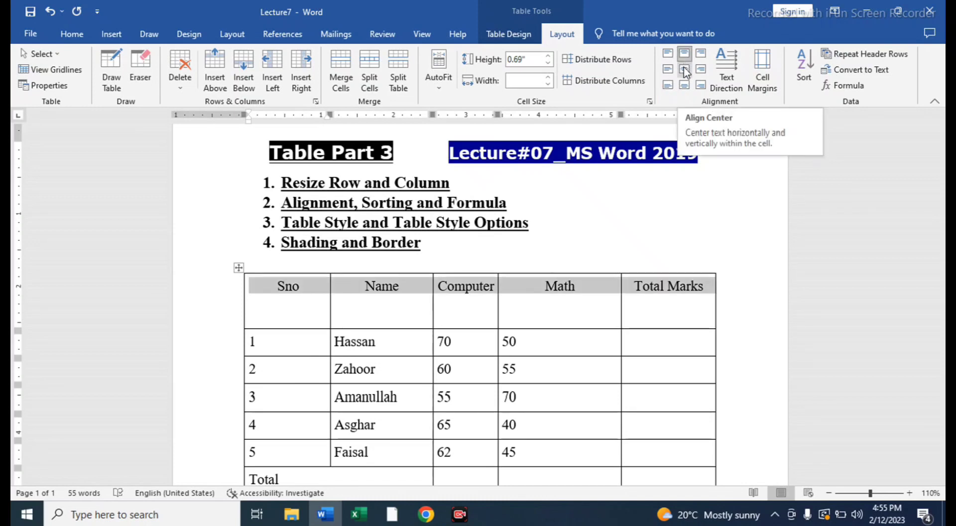
left_click(685, 70)
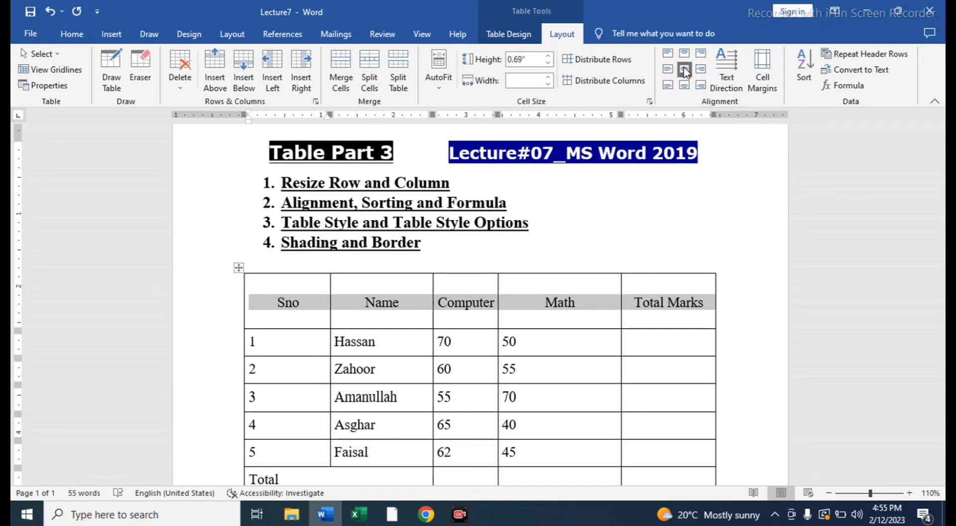
Step: Cycle the header row's text direction through both vertical orientations and back to horizontal
left_click(727, 91)
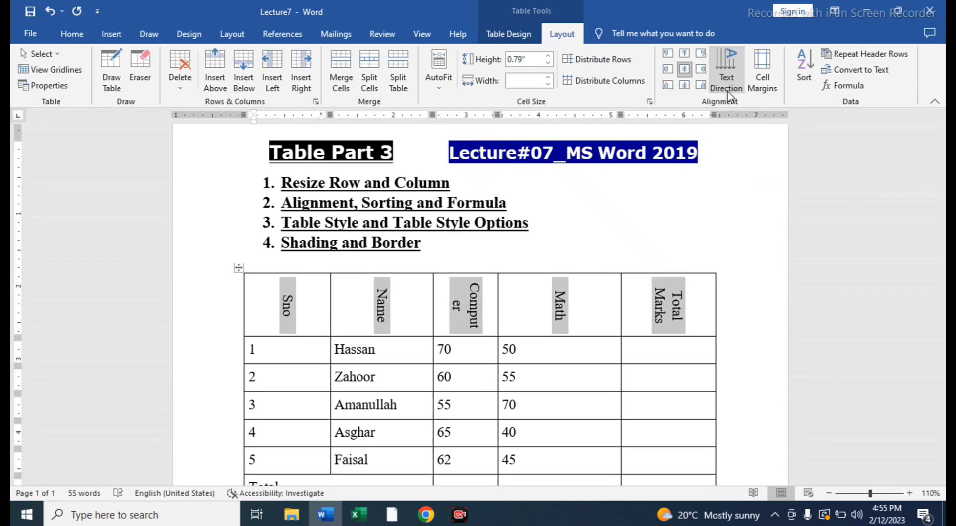
left_click(728, 91)
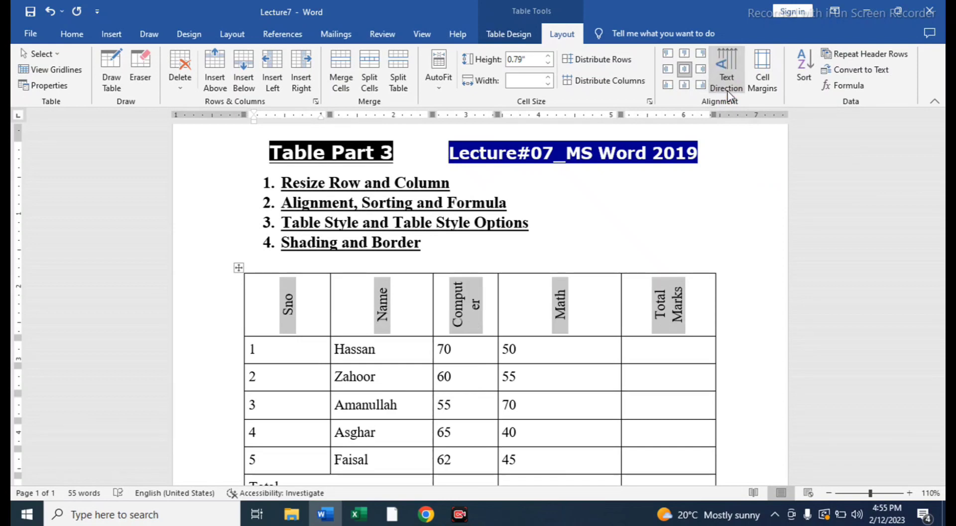
left_click(730, 88)
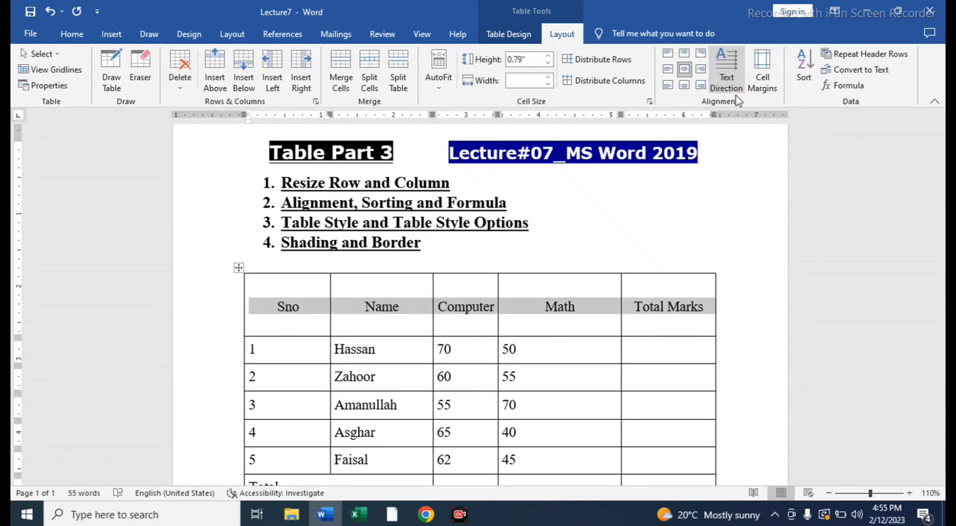
Step: Try allowing 0.03" spacing between the table cells and undo it
left_click(765, 90)
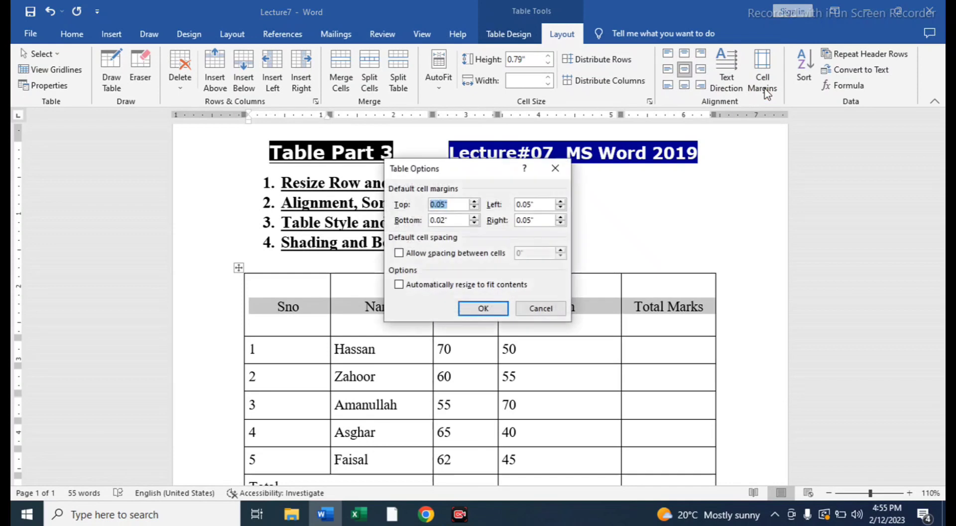
left_click_drag(482, 180, 804, 215)
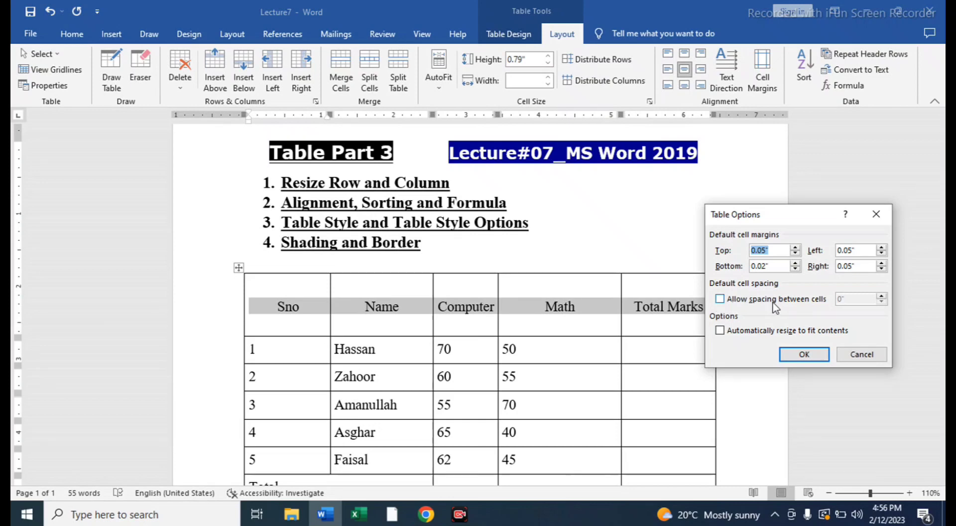
left_click(721, 300)
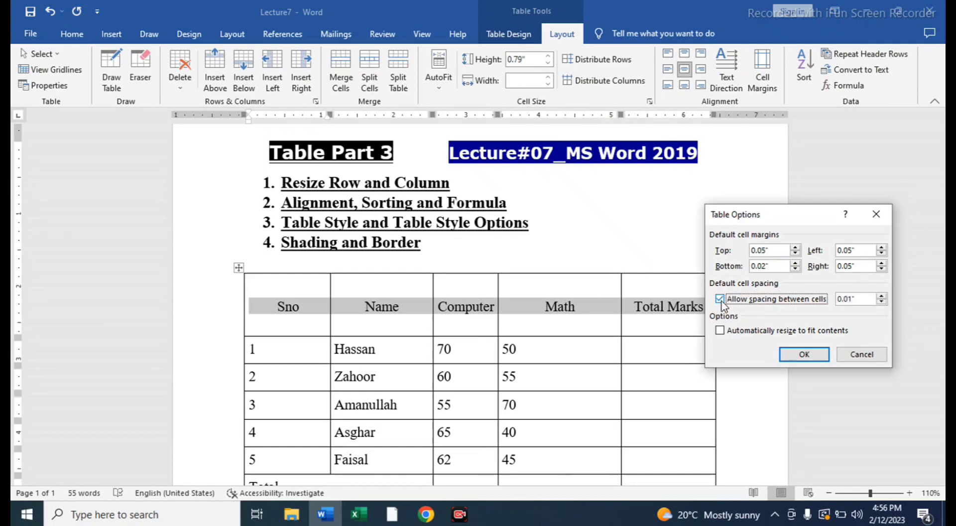
left_click(881, 297)
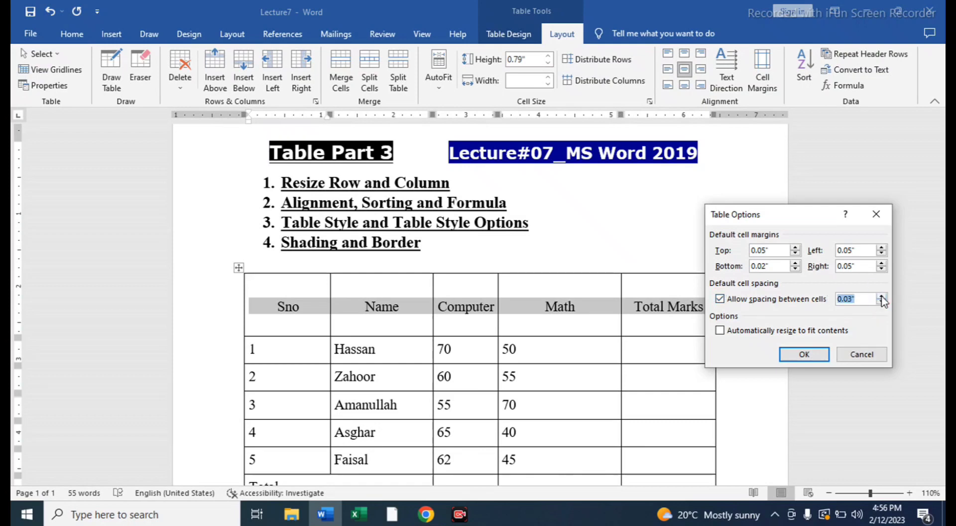
left_click(804, 354)
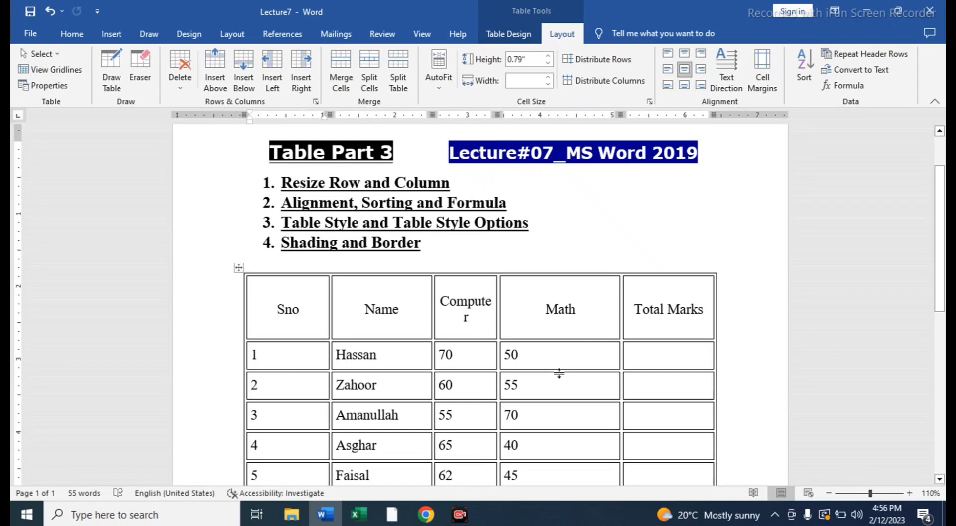
key("ctrl+z")
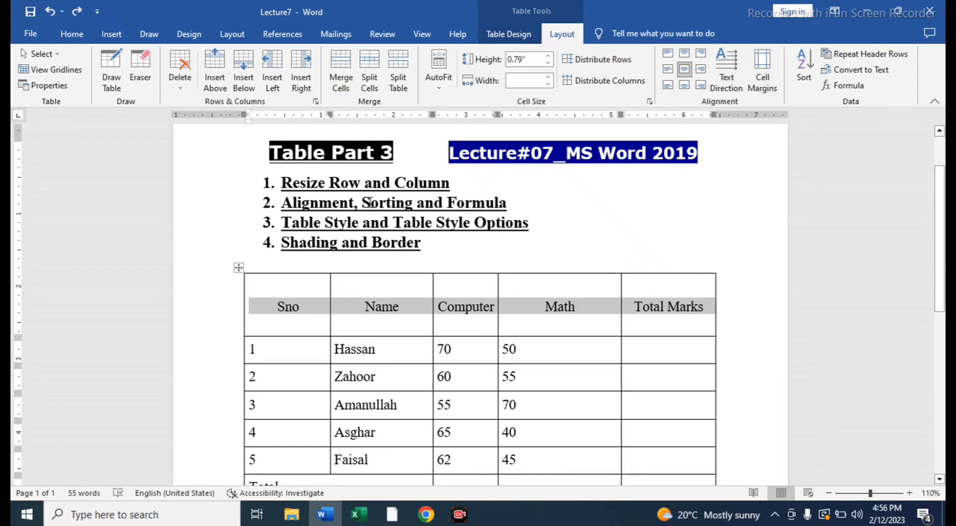
left_click_drag(366, 202, 414, 204)
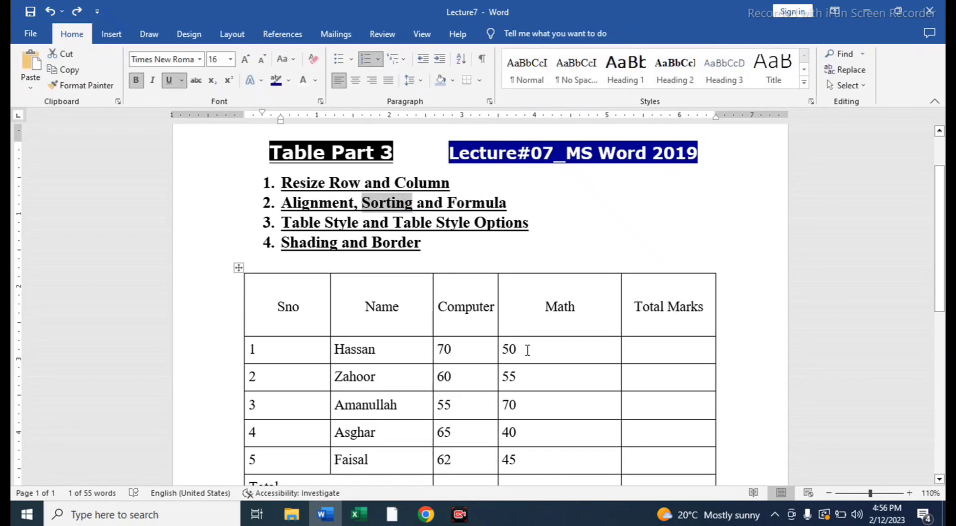
Step: Sort the table's numbered rows by Sno as numbers in descending order, treating the first row as a header row
scroll(527, 350, "down", 1)
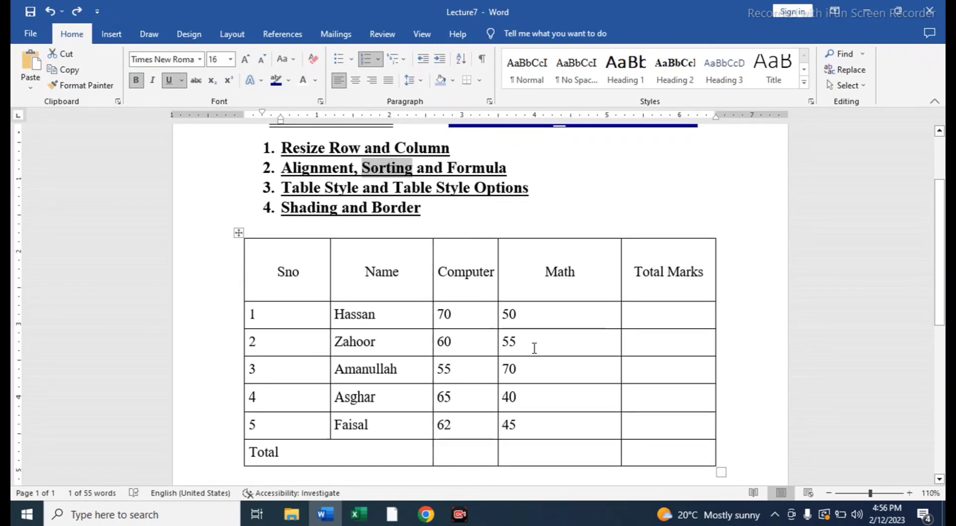
left_click_drag(272, 270, 283, 421)
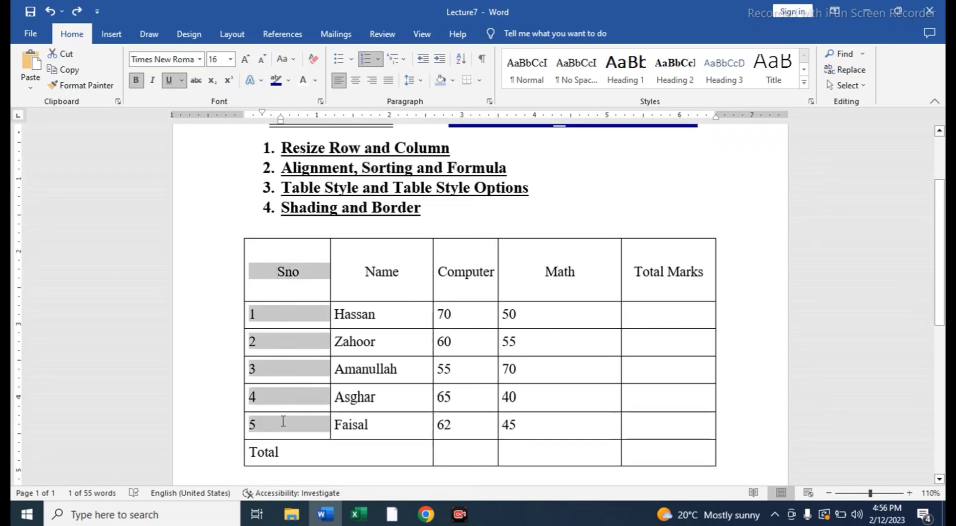
left_click(283, 421)
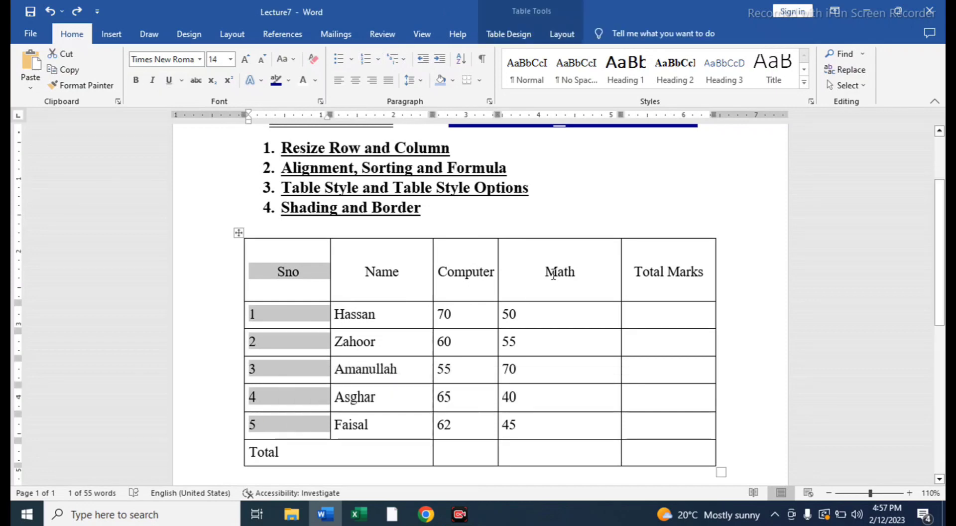
left_click(561, 35)
left_click(801, 69)
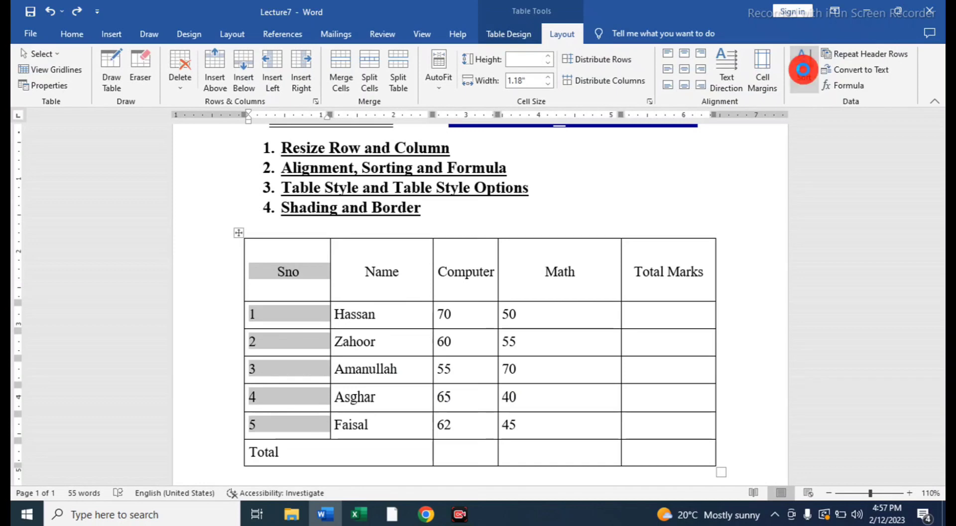
left_click_drag(536, 138, 711, 160)
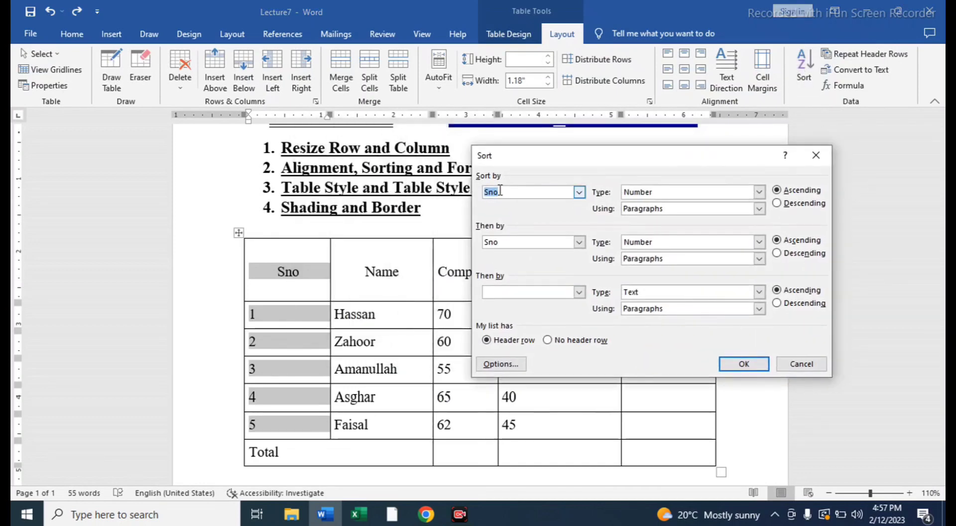
left_click(579, 193)
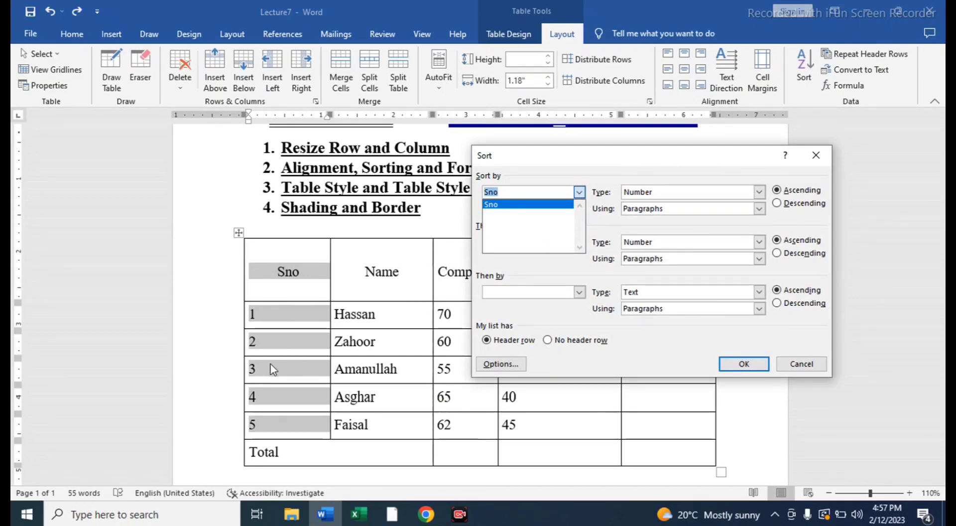
left_click(518, 192)
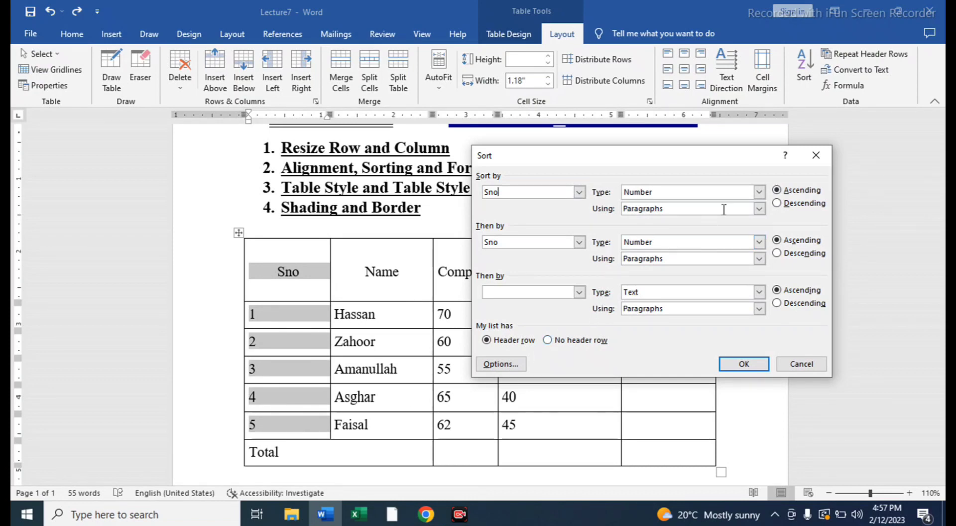
left_click(780, 205)
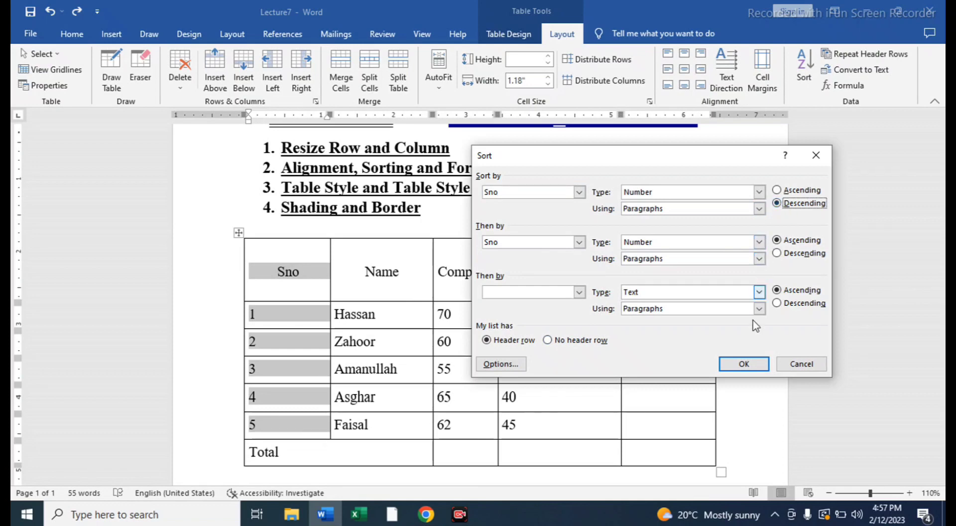
left_click(744, 364)
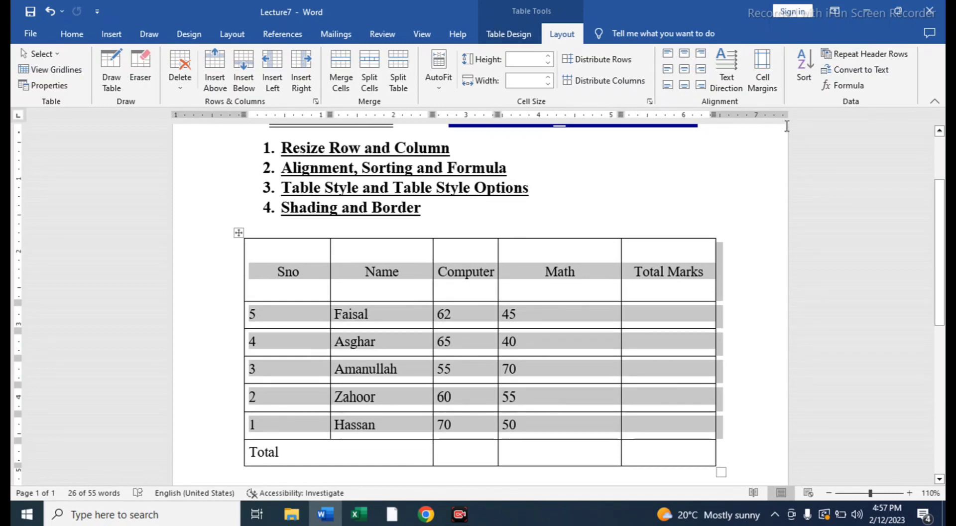
Step: Sort the table's numbered rows by Sno in ascending order, with Name ascending as the second sort key
left_click(805, 69)
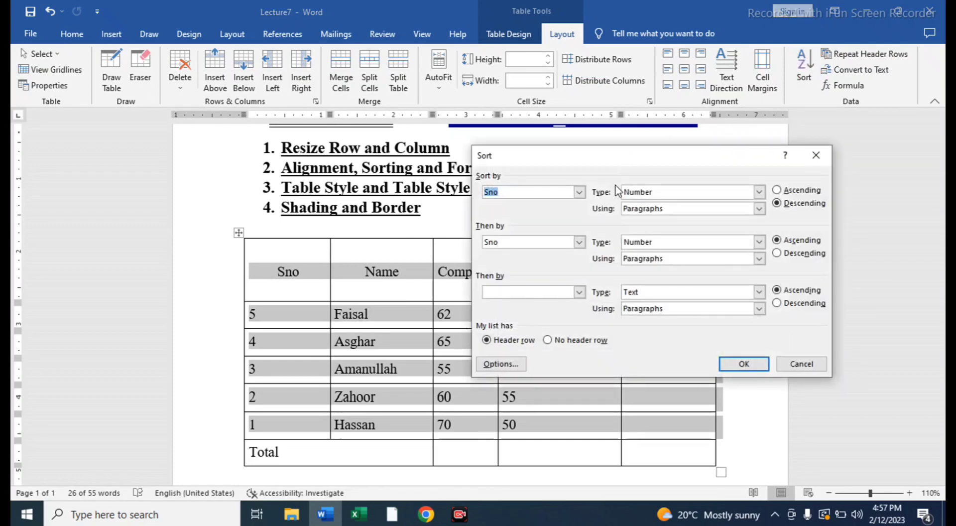
left_click(580, 193)
left_click(503, 205)
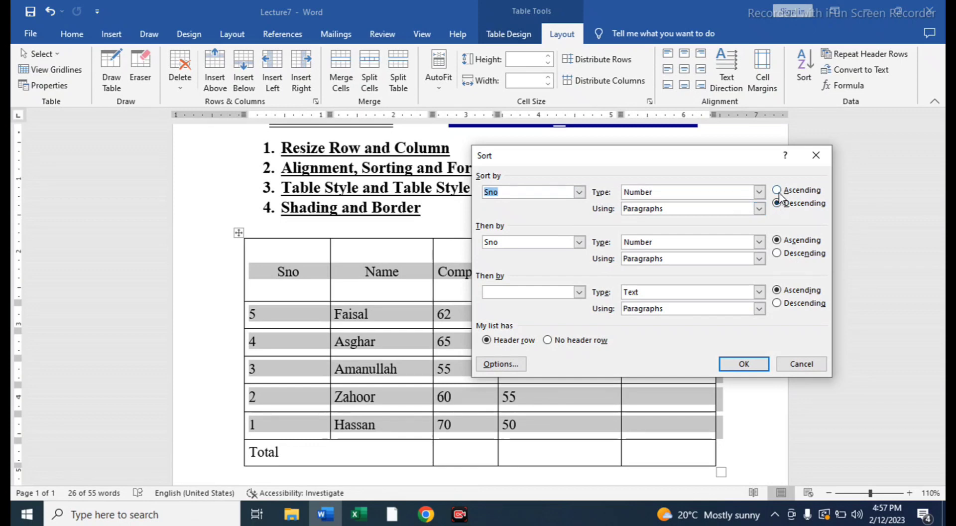
left_click(579, 242)
left_click(603, 287)
left_click(579, 193)
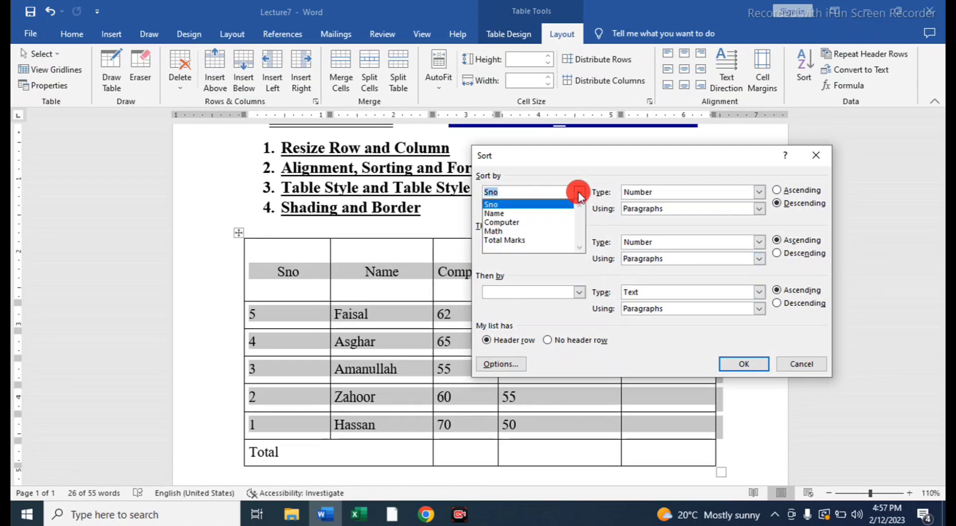
left_click(505, 204)
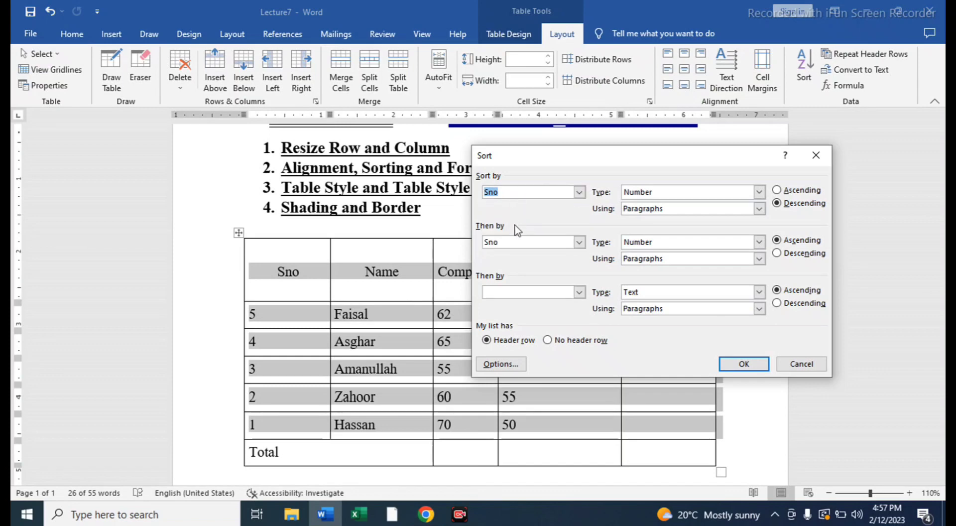
left_click(578, 243)
left_click(515, 272)
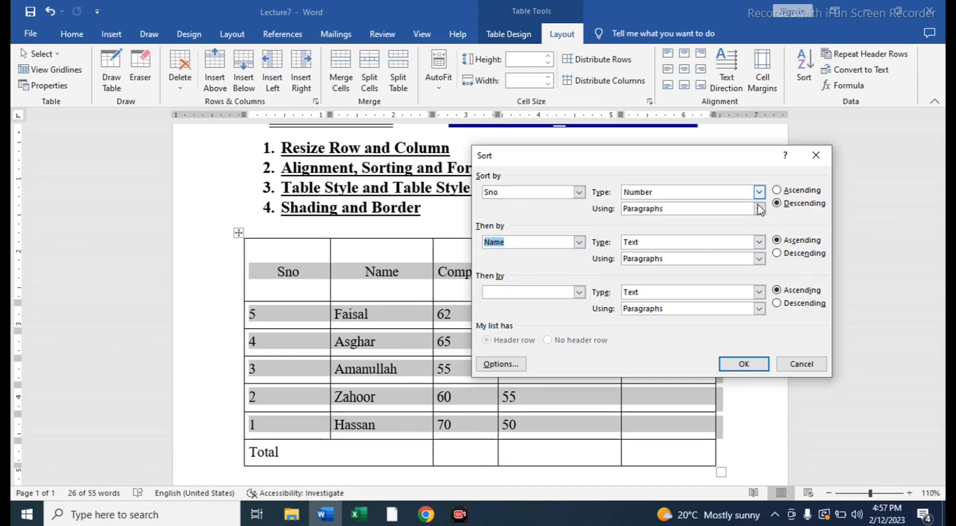
left_click(777, 190)
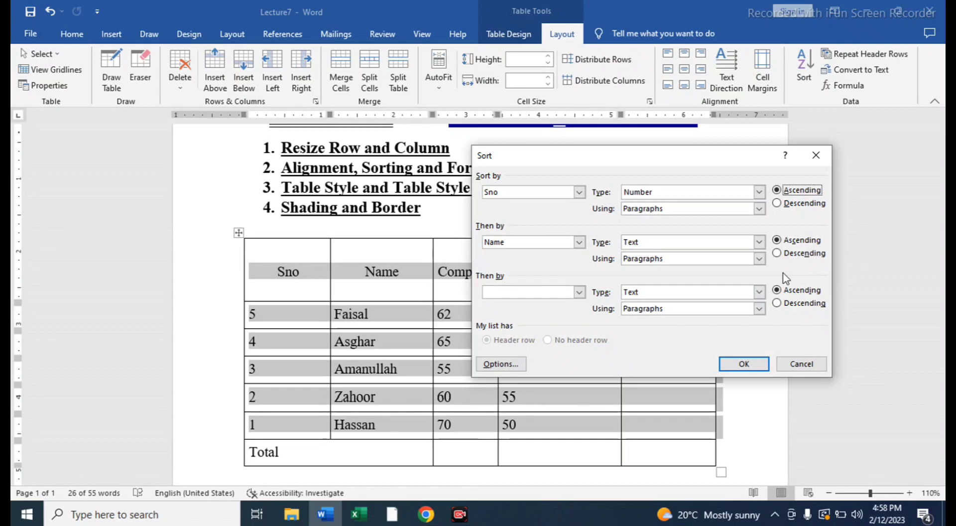
left_click(748, 363)
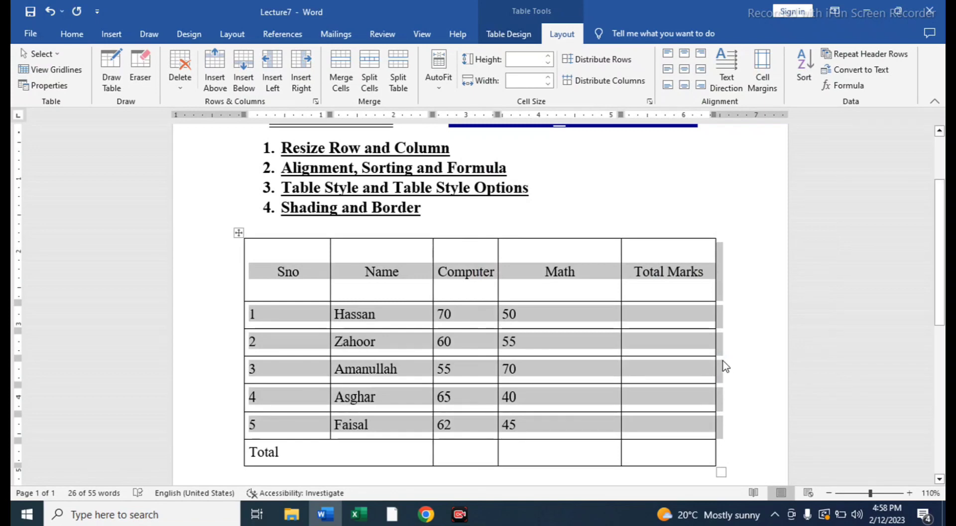
left_click(600, 224)
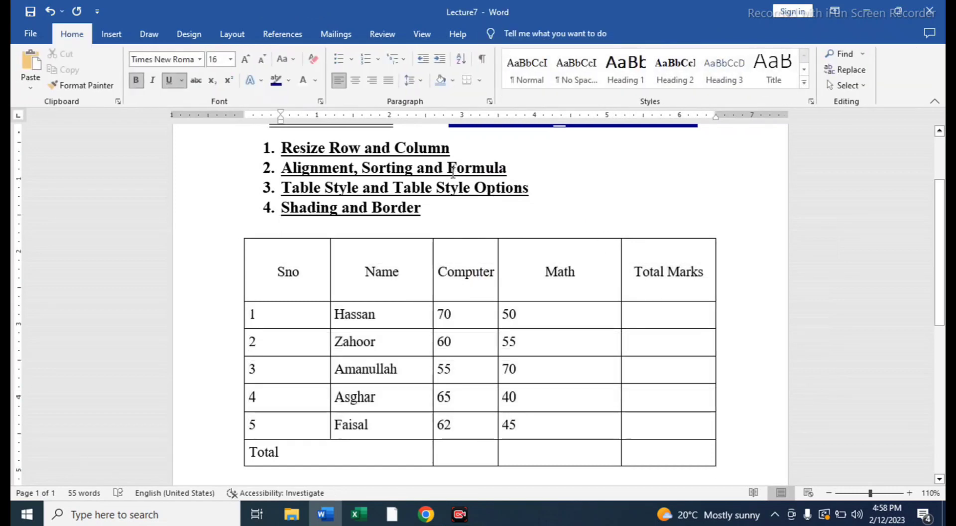
Step: Highlight the word Formula in the topic list and insert =SUM(LEFT) in the Total Marks cell of the row numbered 1
left_click_drag(448, 169, 533, 171)
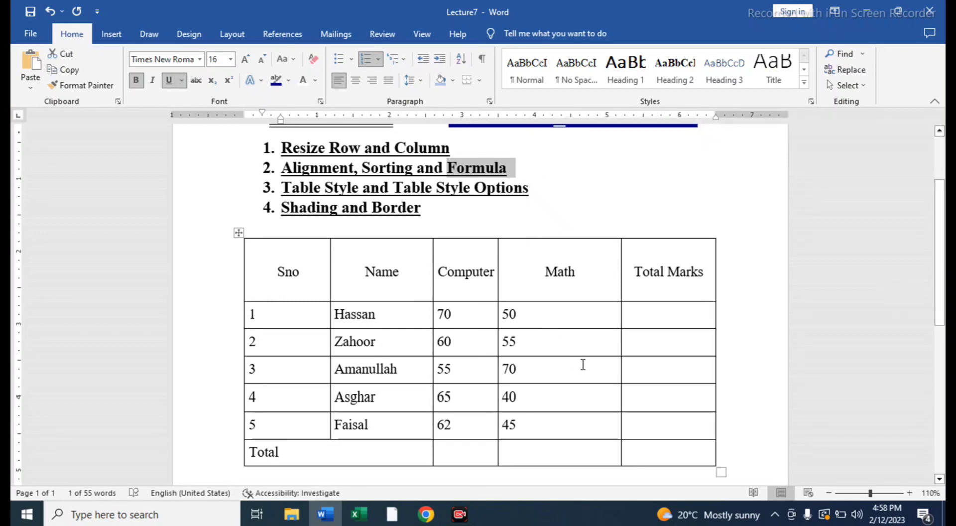
left_click(656, 319)
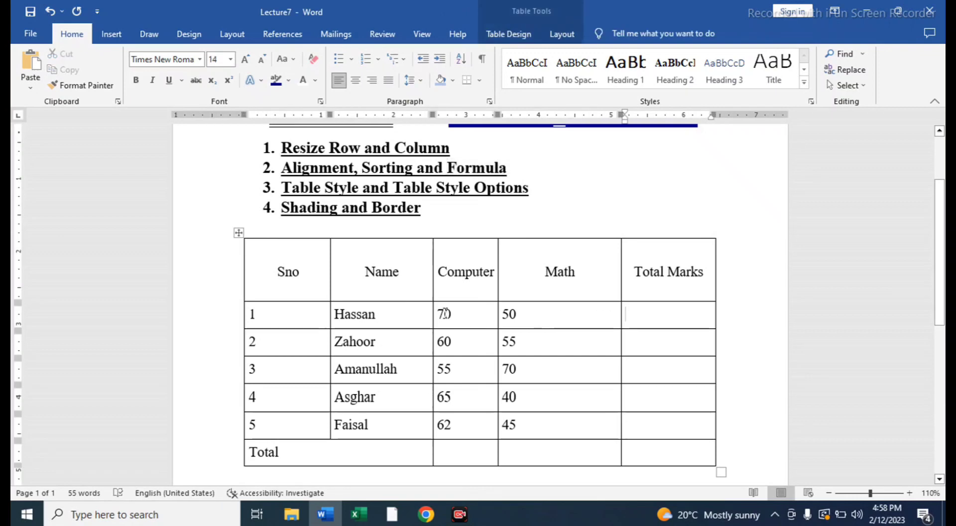
left_click_drag(441, 314, 551, 318)
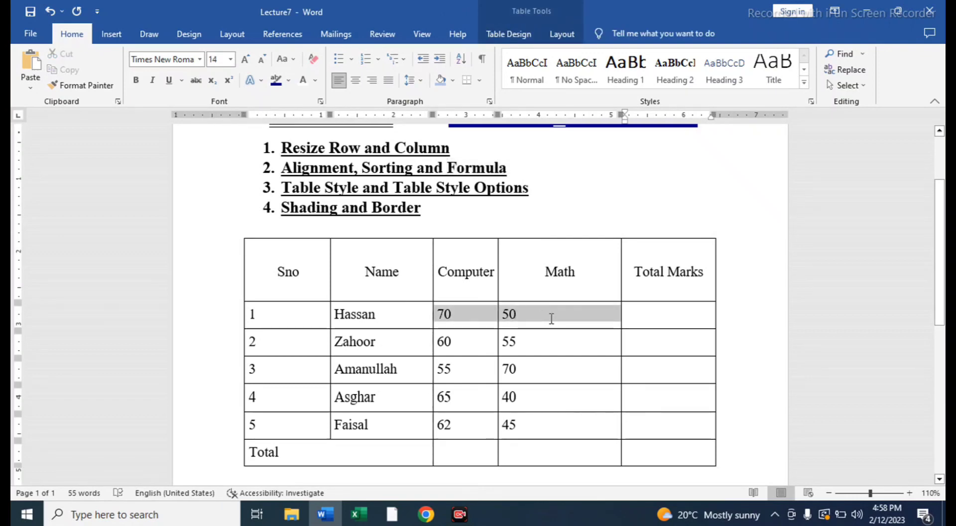
left_click(633, 366)
left_click(646, 319)
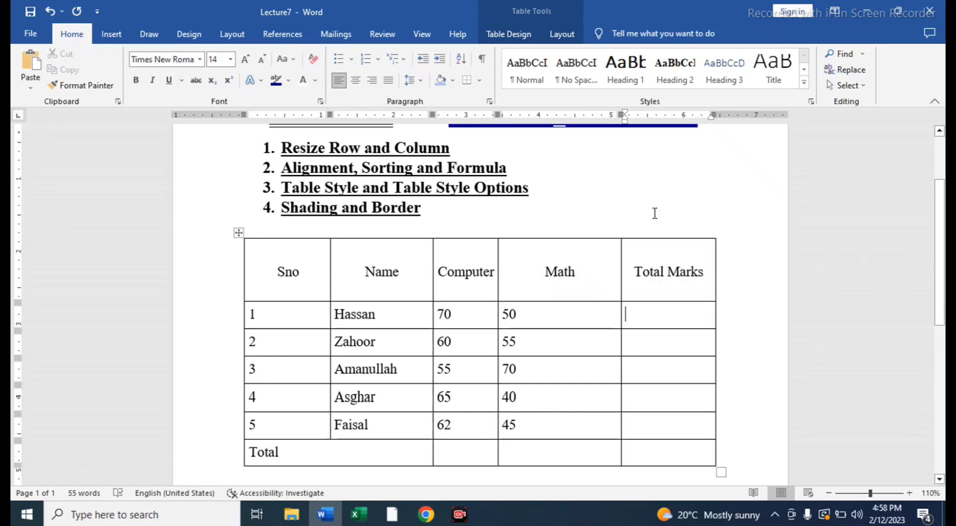
left_click(561, 44)
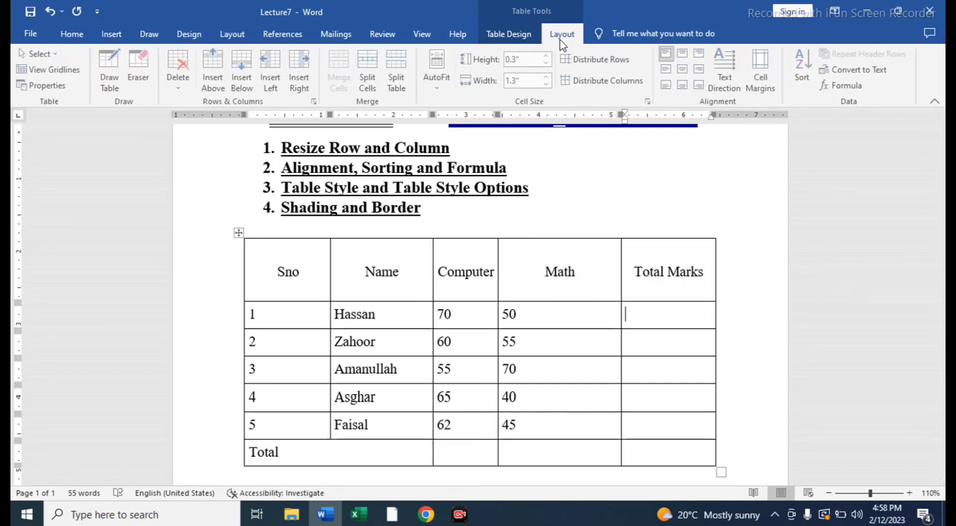
left_click(857, 89)
left_click_drag(640, 260, 802, 244)
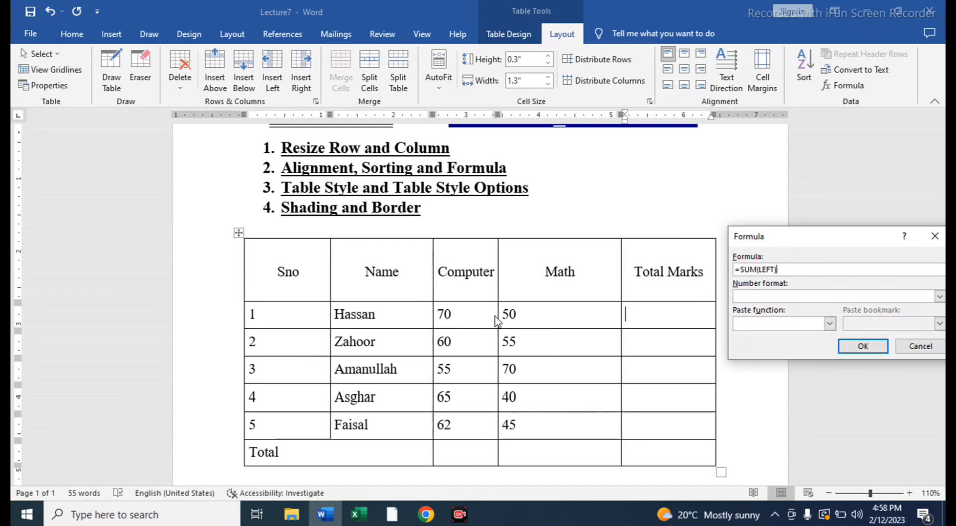
left_click_drag(774, 244, 702, 194)
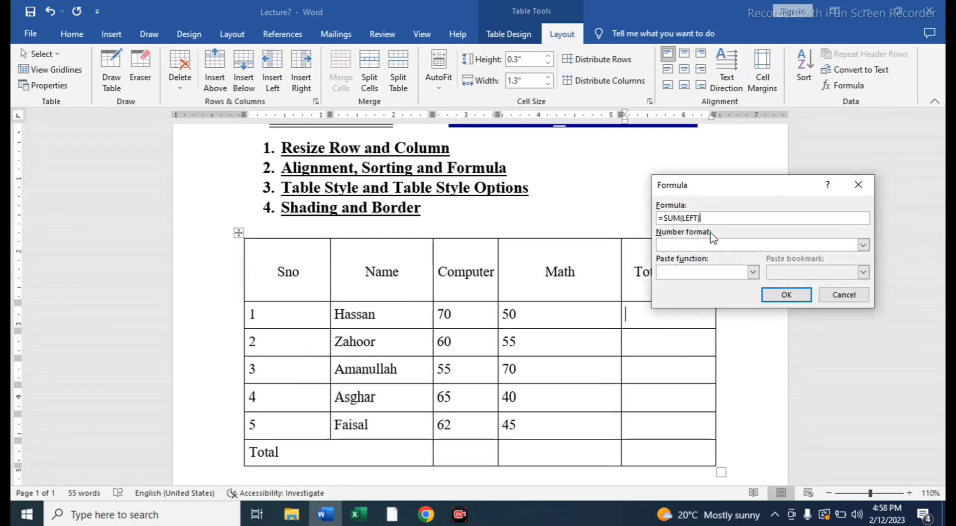
left_click(785, 297)
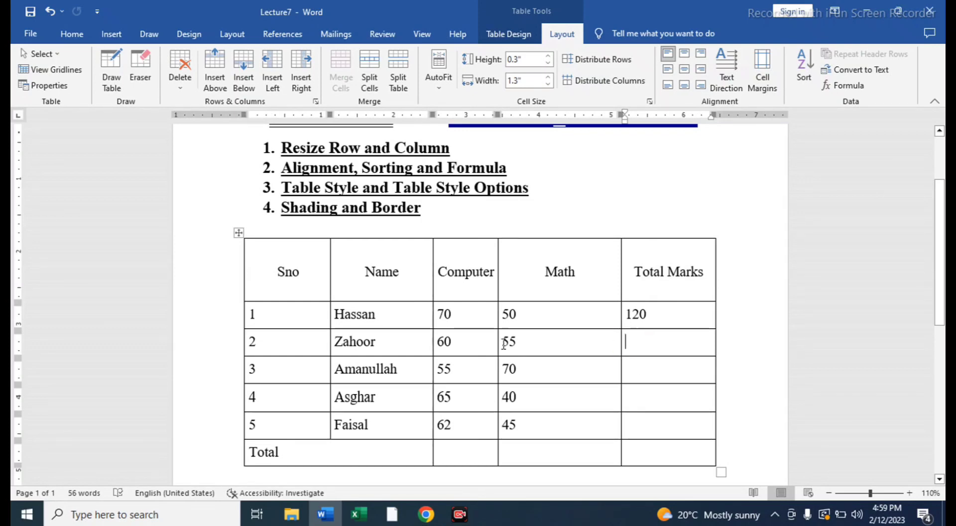
Step: Insert the formula =SUM(ABOVE) in the Total Marks cell of the row numbered 2
left_click(842, 85)
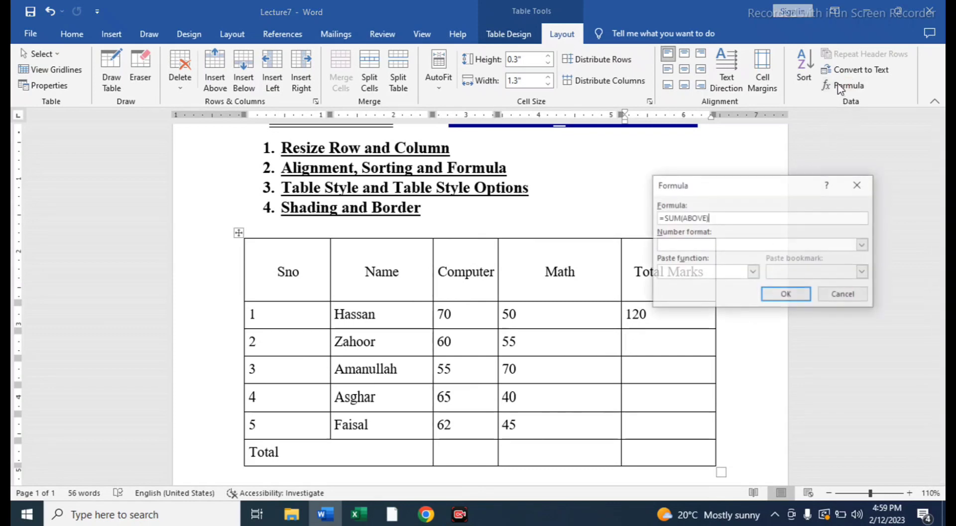
left_click(785, 295)
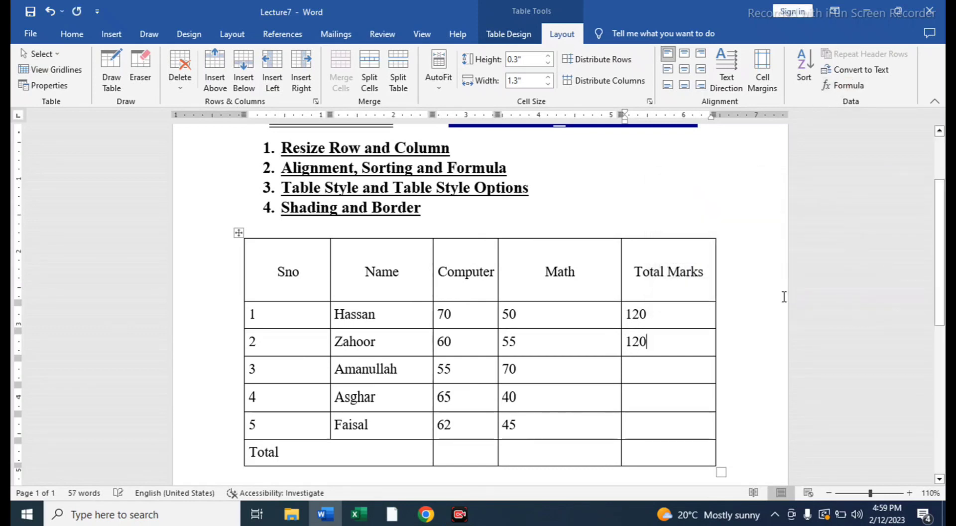
left_click(645, 373)
Step: Total the Computer column by inserting =SUM(ABOVE) in its cell of the Total row
left_click(450, 454)
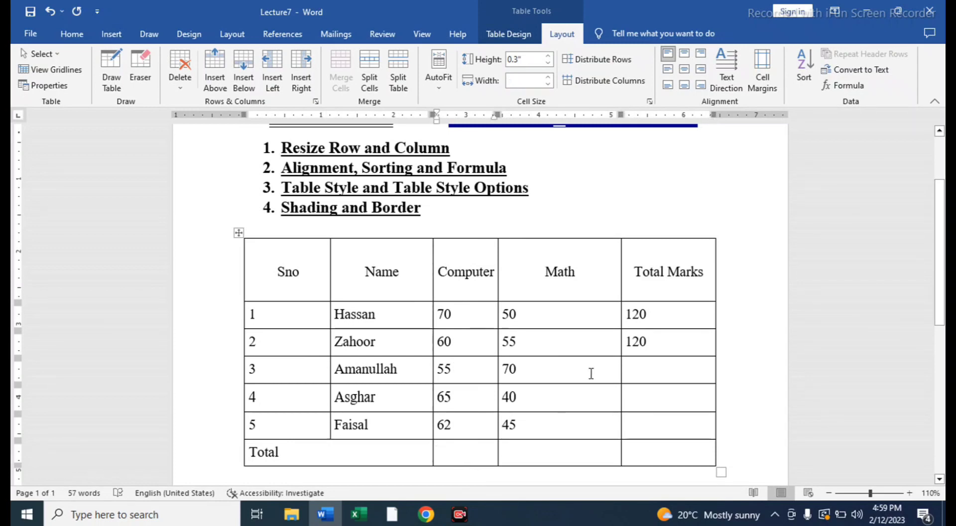
left_click(843, 87)
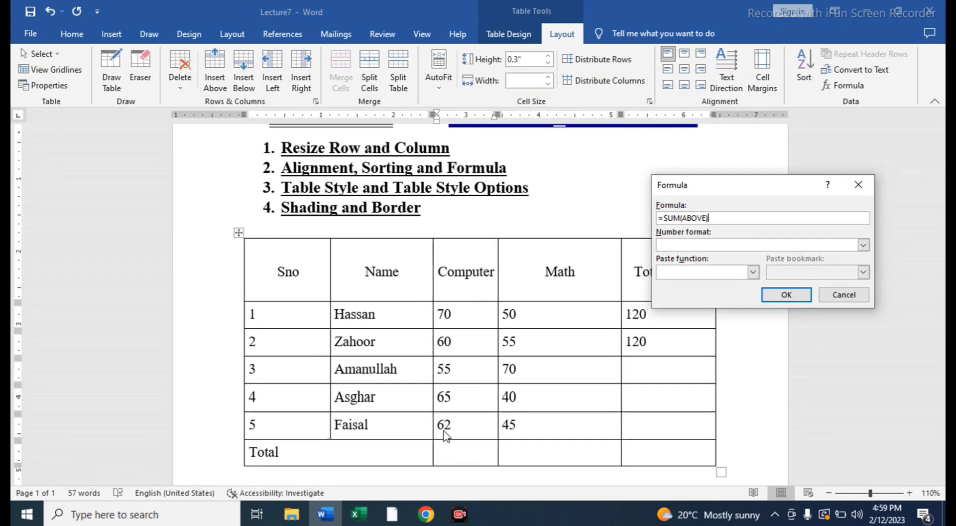
left_click(787, 294)
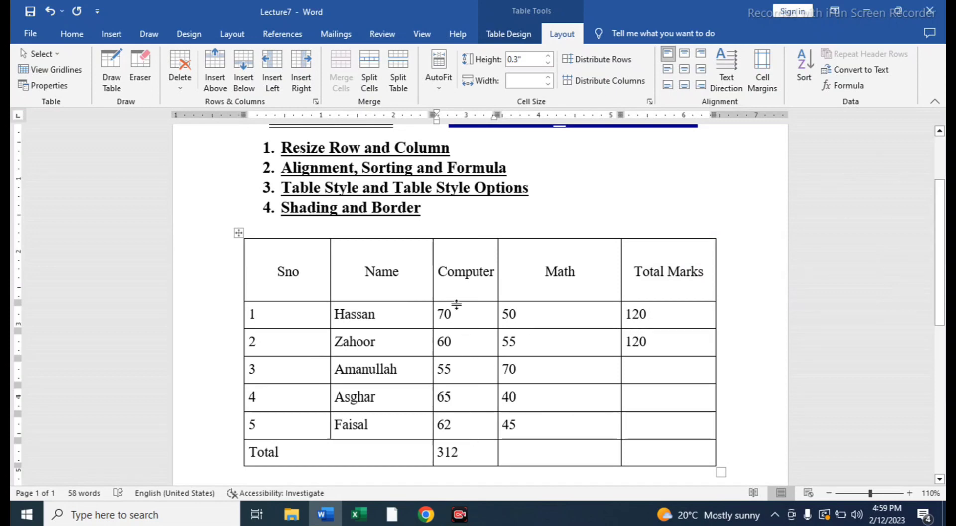
Step: Insert the formula =average(ABOVE) in the Math column's cell of the Total row and select the result
left_click(525, 450)
left_click(844, 92)
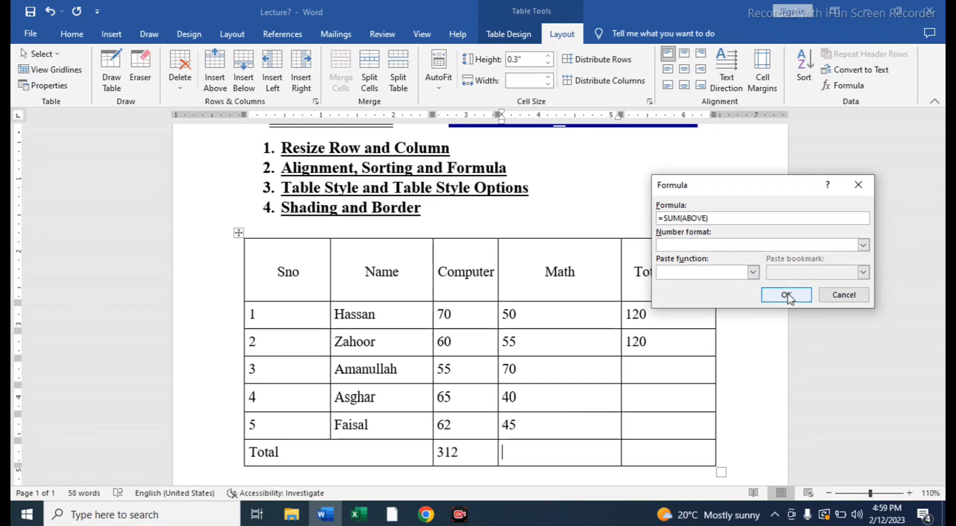
left_click(752, 272)
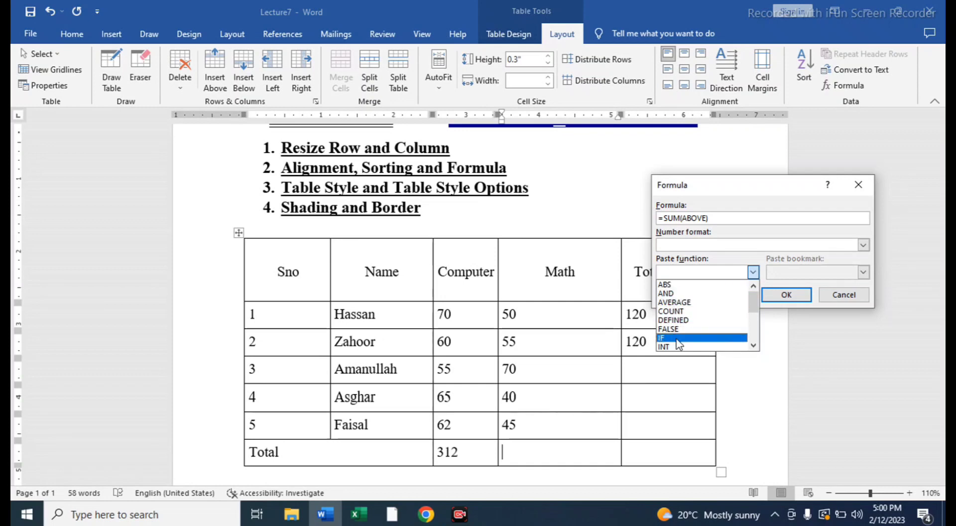
left_click(682, 303)
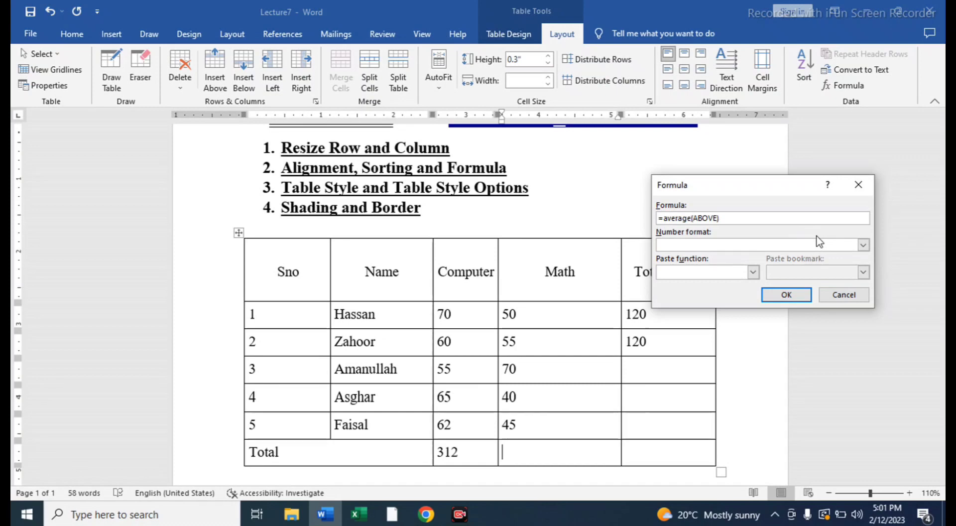
left_click(787, 294)
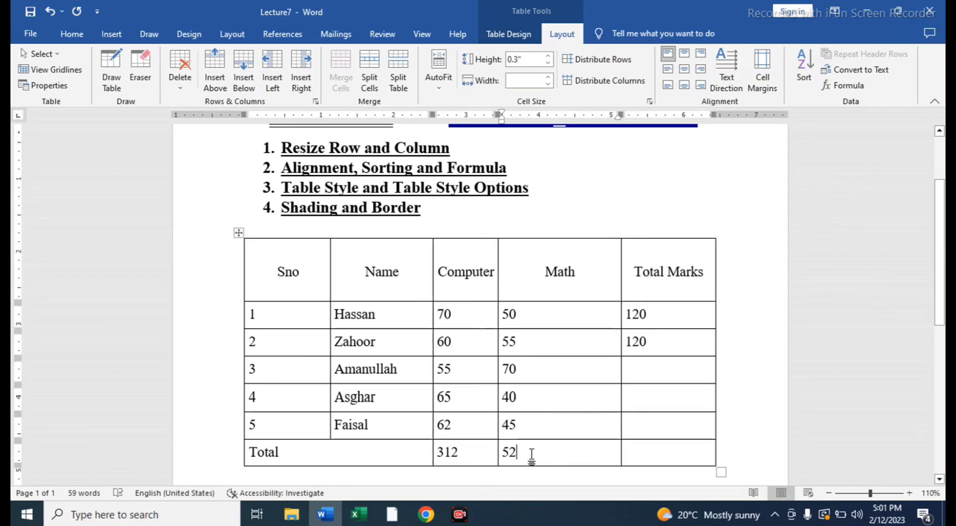
double_click(504, 454)
double_click(503, 454)
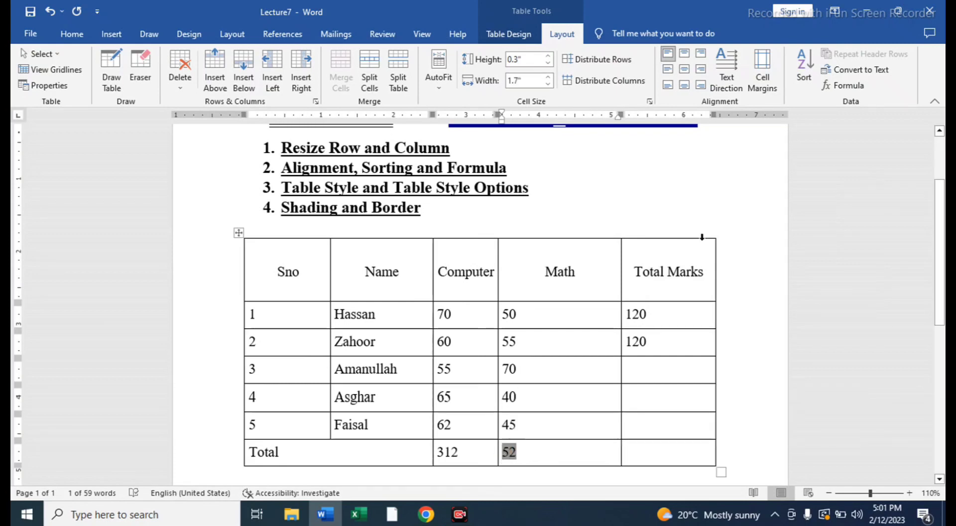
Step: Highlight the words Table Style in the topic list and apply the Table Grid style to the marks table
left_click(285, 185)
left_click_drag(283, 187, 360, 188)
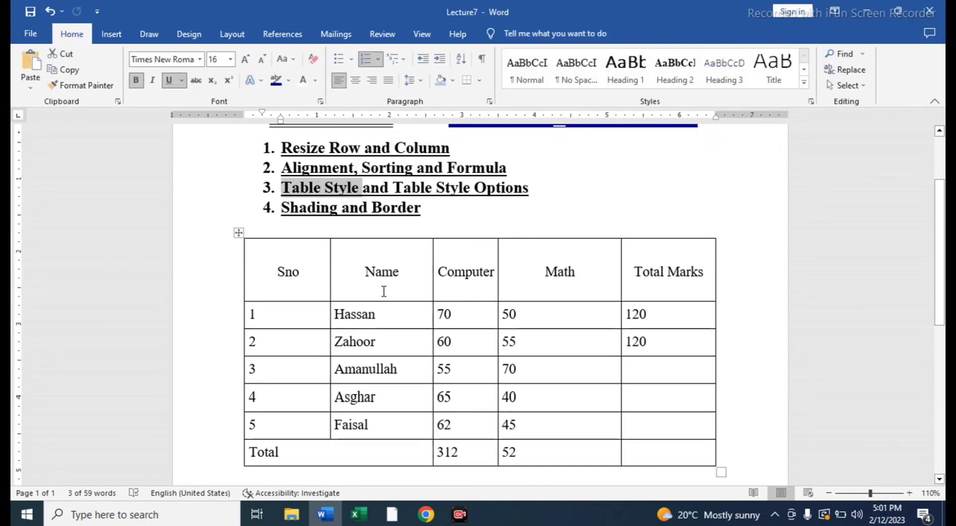
left_click(382, 274)
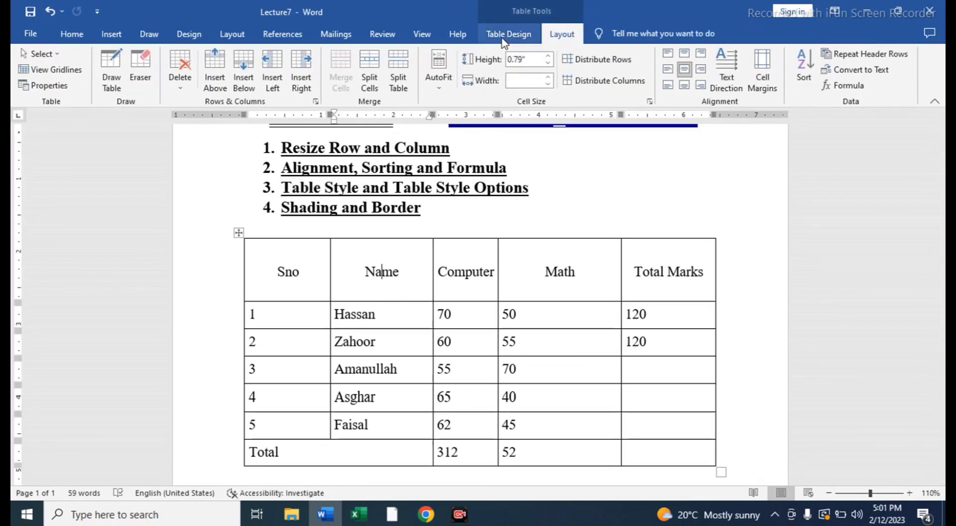
left_click(504, 35)
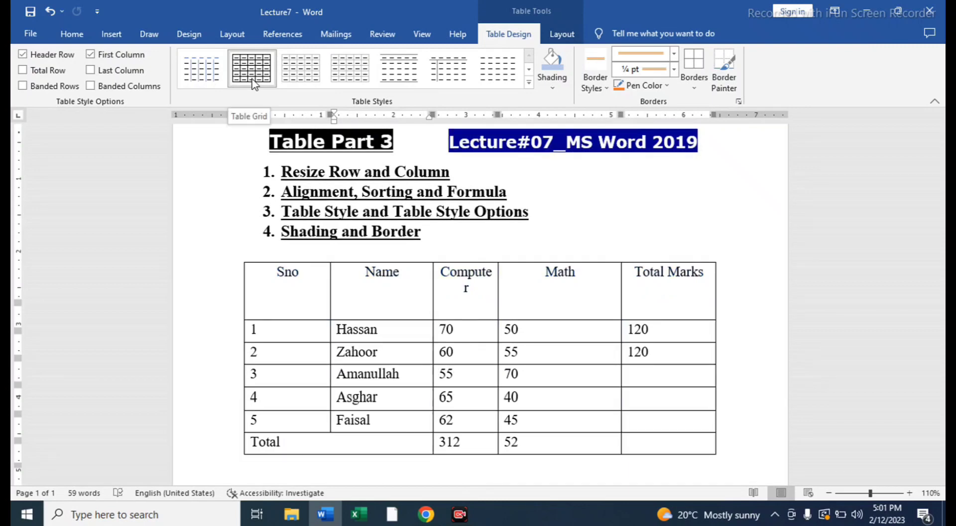
left_click(252, 84)
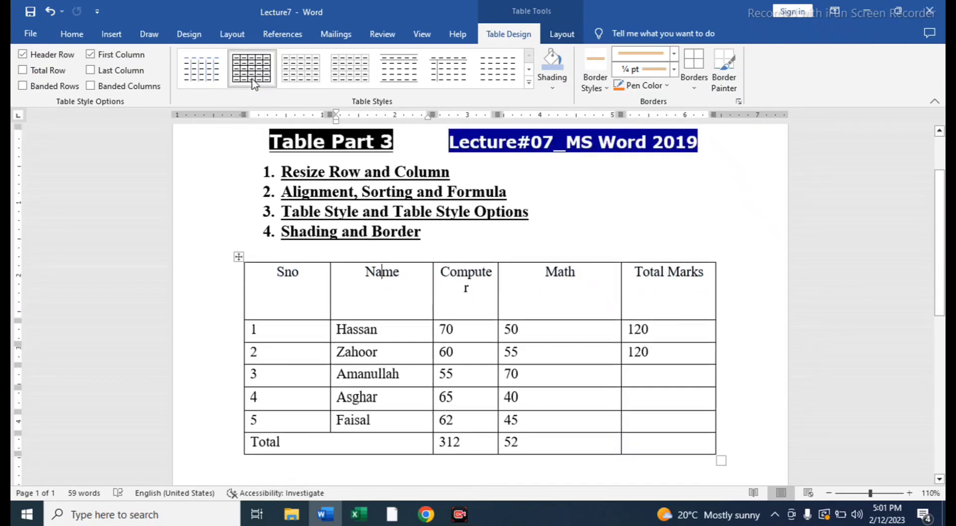
Step: Apply the grid table style with an orange header row and thin orange borders to the marks table
left_click(528, 83)
left_click_drag(528, 183, 529, 228)
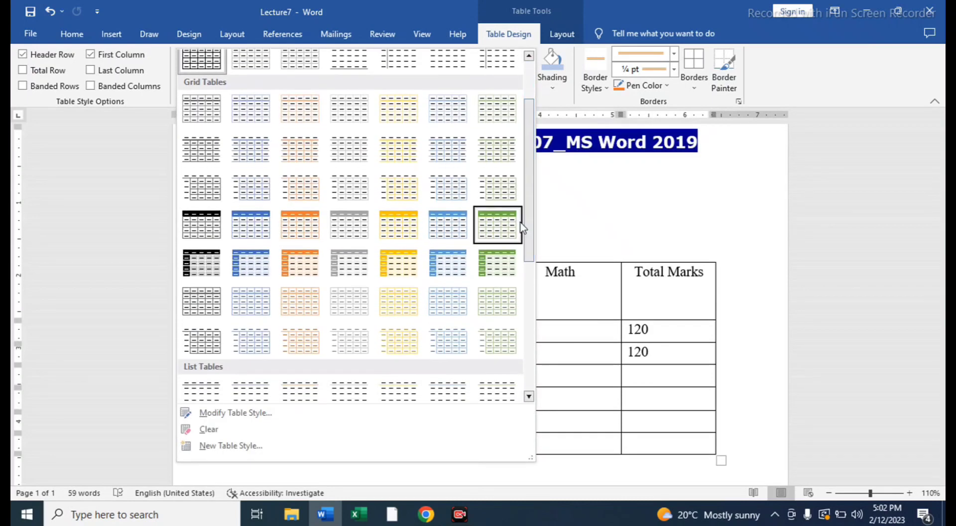
left_click(311, 230)
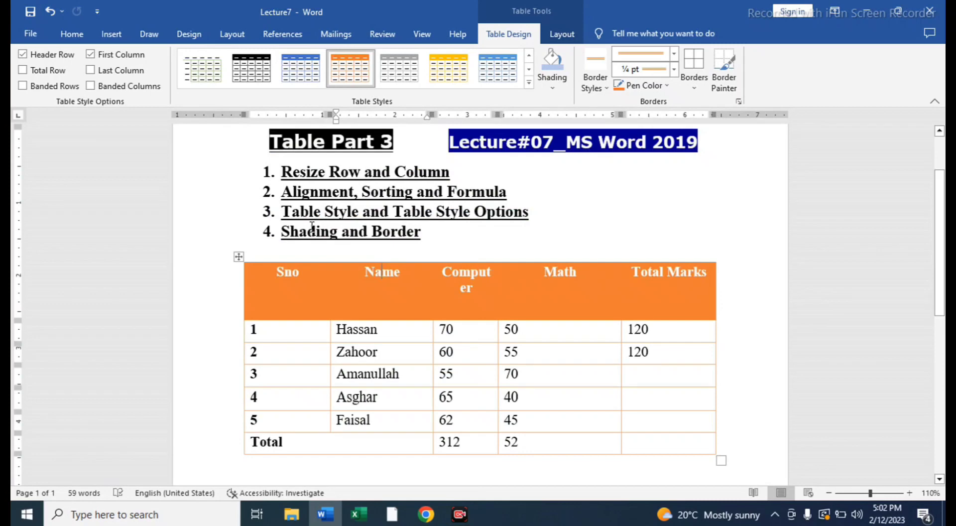
Step: Apply the list table style with a black header row and horizontal lines to the marks table
left_click(529, 82)
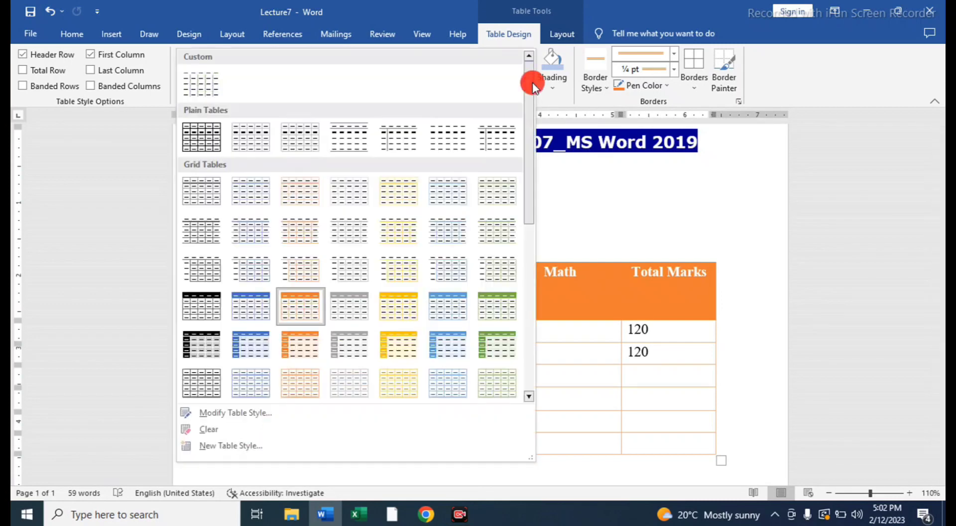
scroll(437, 261, "down", 6)
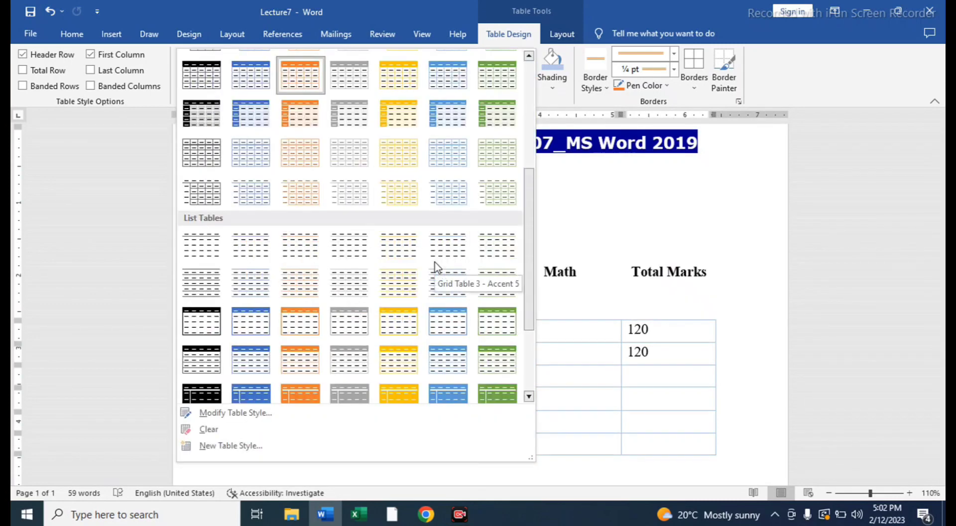
scroll(436, 261, "down", 3)
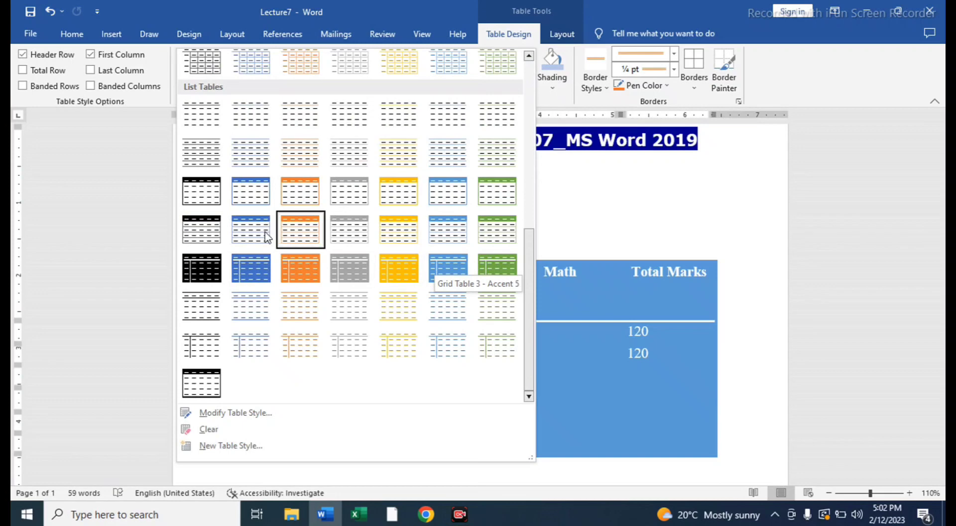
left_click(206, 230)
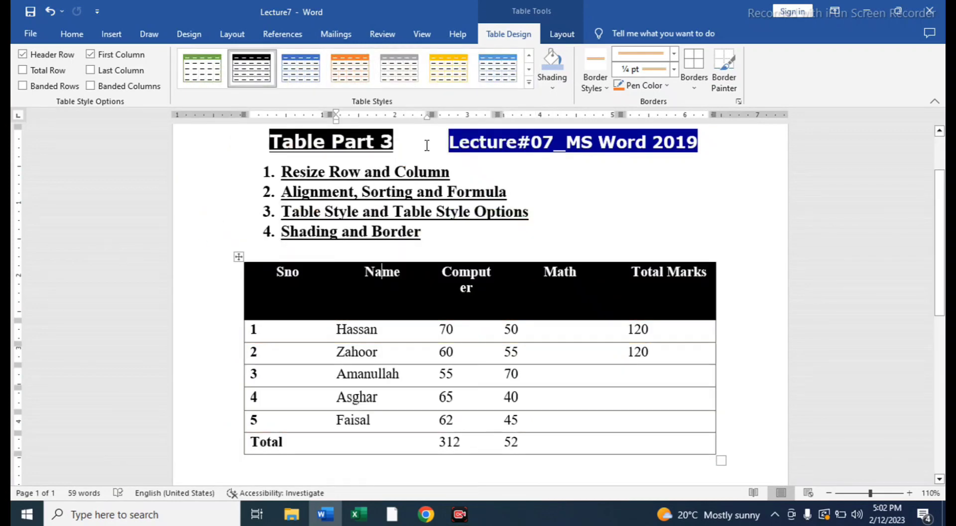
Step: Apply the grid table style with solid orange header row and first column, and highlight Table Style Options in the topic list
left_click(528, 82)
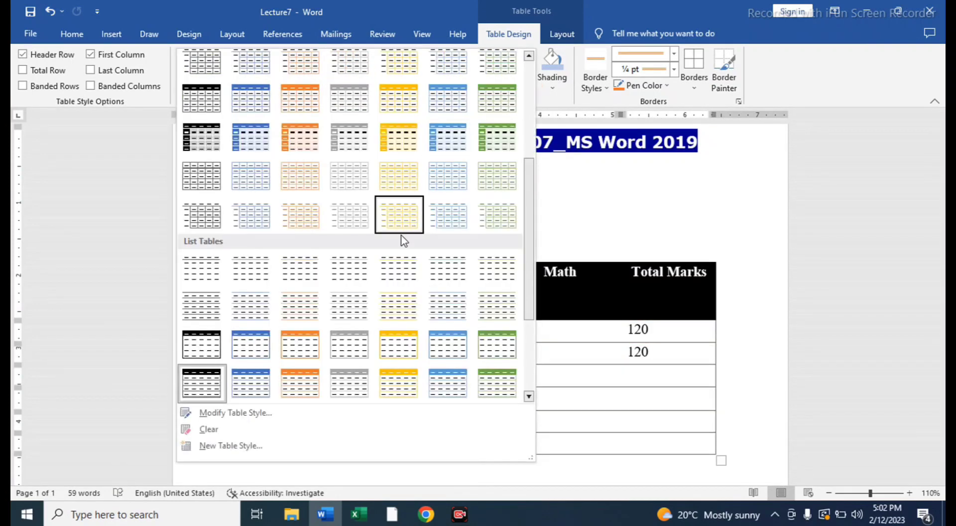
left_click(310, 145)
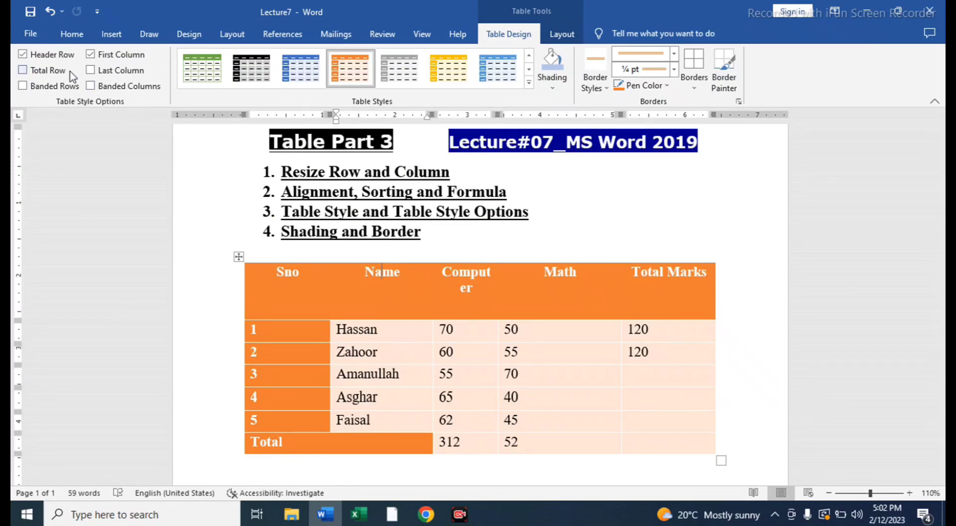
left_click_drag(397, 211, 540, 211)
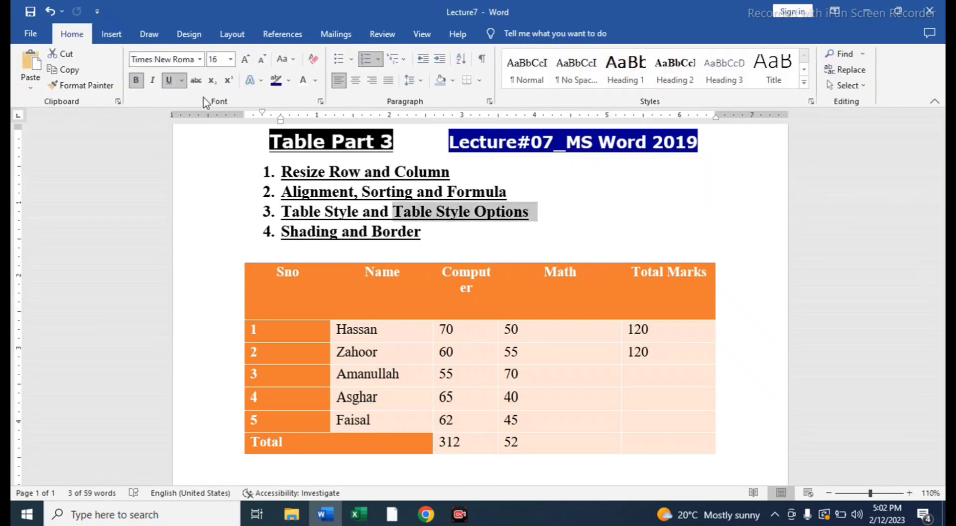
Step: Switch the marks table's Header Row option off and back on, and do the same with First Column
left_click(497, 352)
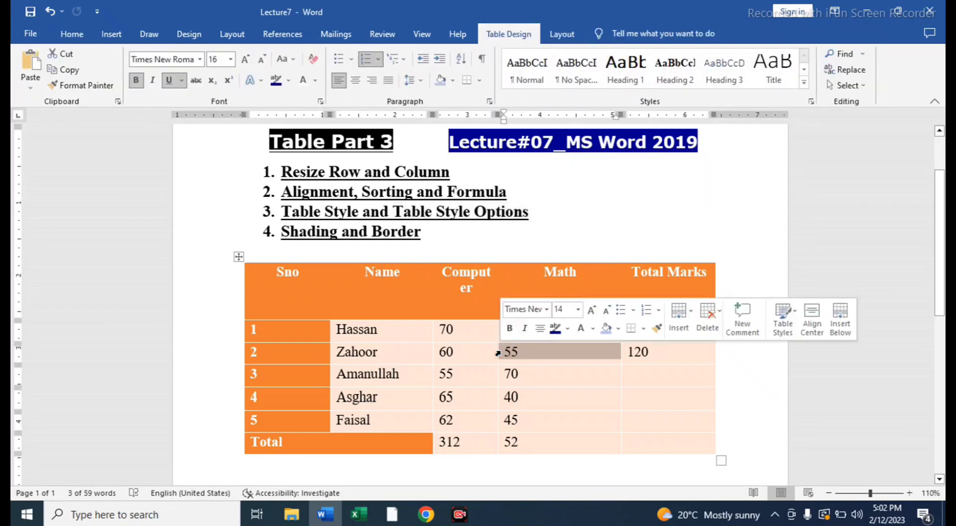
left_click(449, 331)
left_click(501, 36)
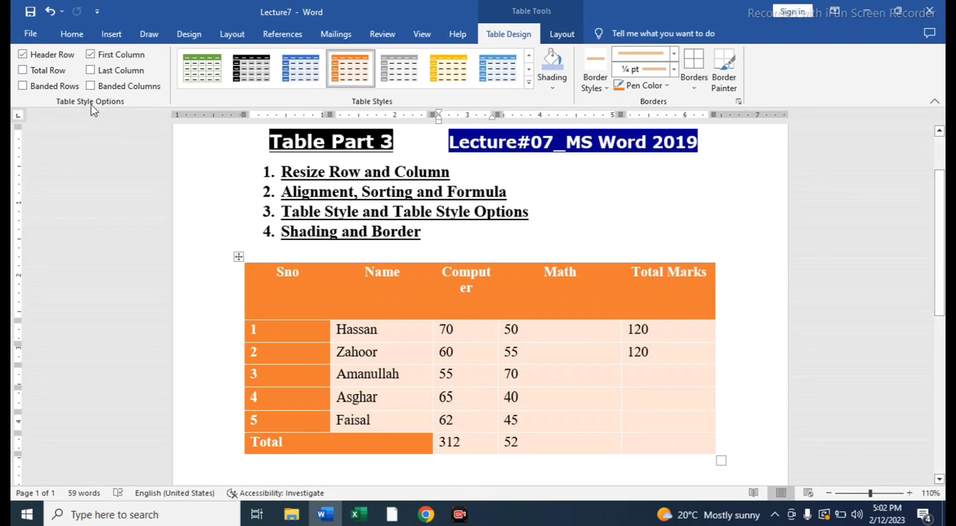
left_click(22, 54)
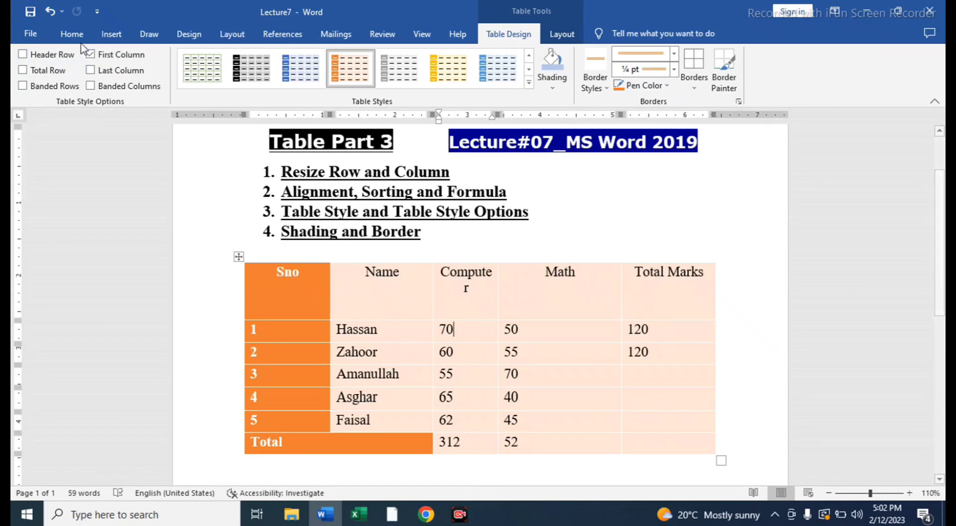
left_click(22, 54)
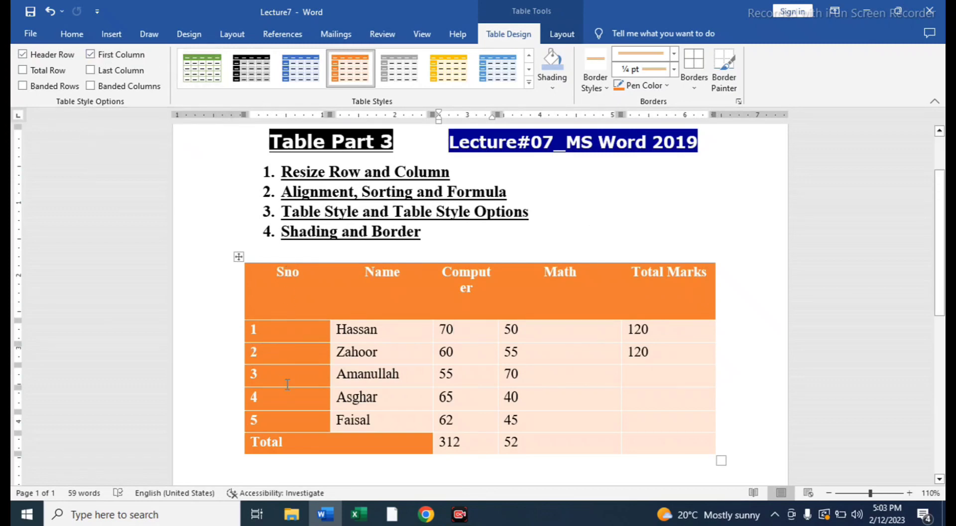
left_click(91, 54)
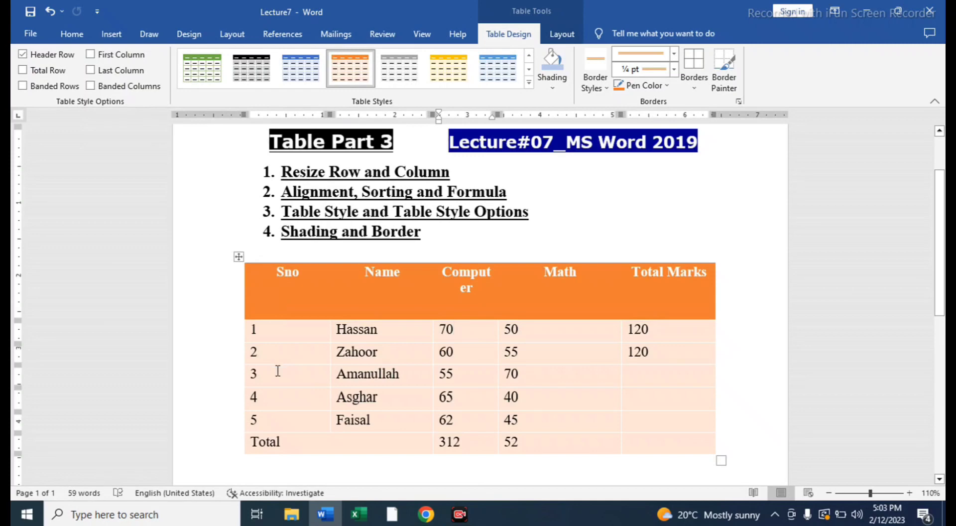
left_click(91, 55)
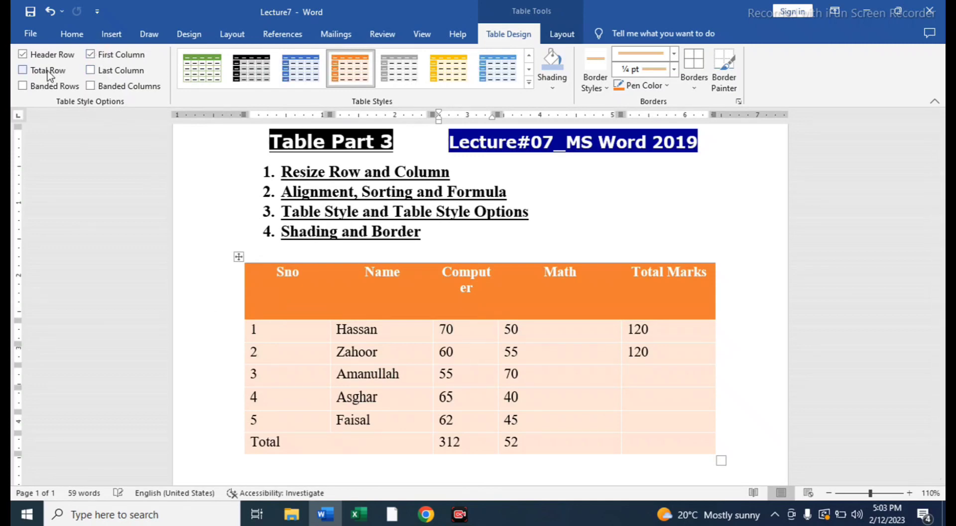
Step: Try the Total Row and Last Column options on the marks table, and clear all its table style options
left_click(22, 70)
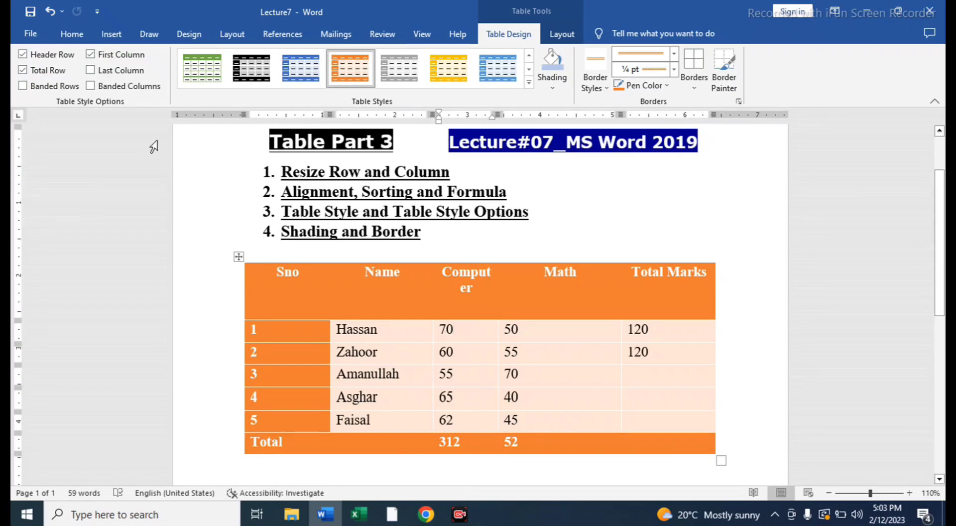
left_click(91, 70)
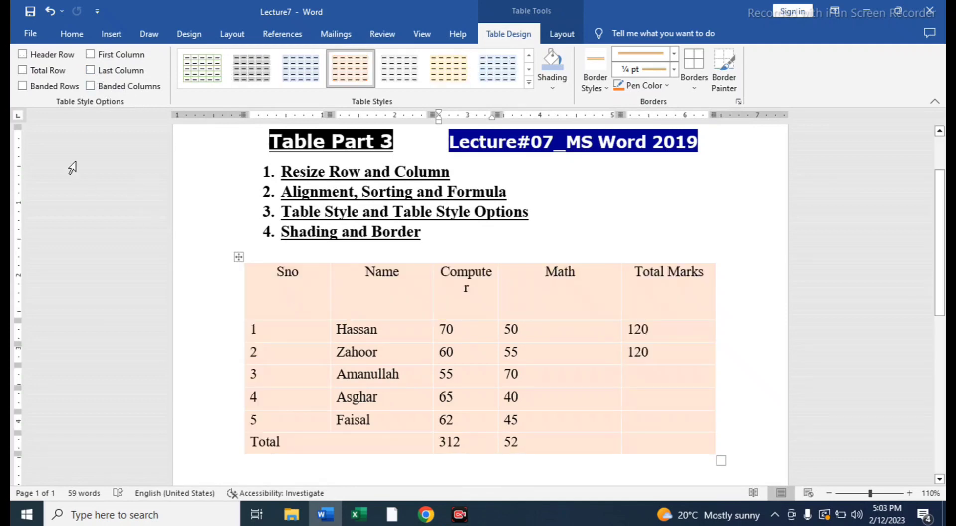
Step: Enable Banded Rows and Banded Columns for the marks table, together with Header Row and First Column
left_click(22, 86)
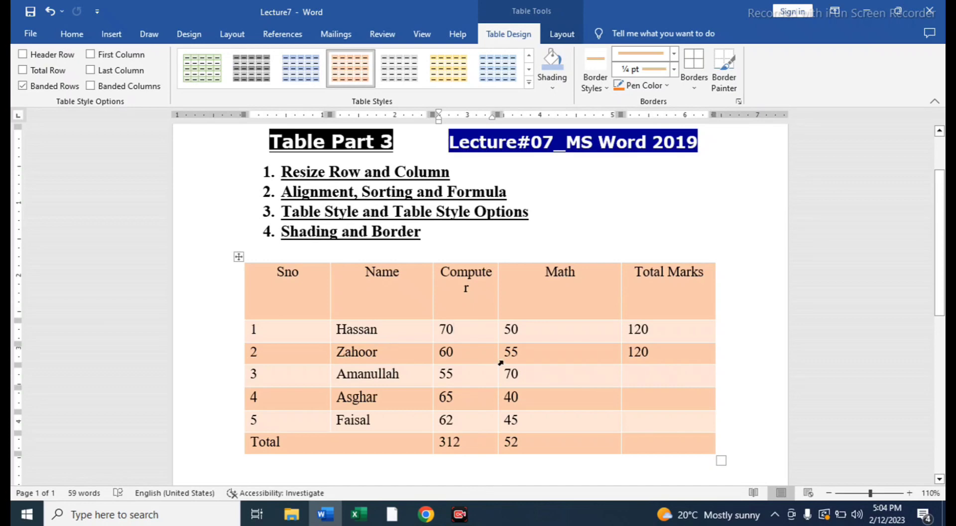
left_click(90, 86)
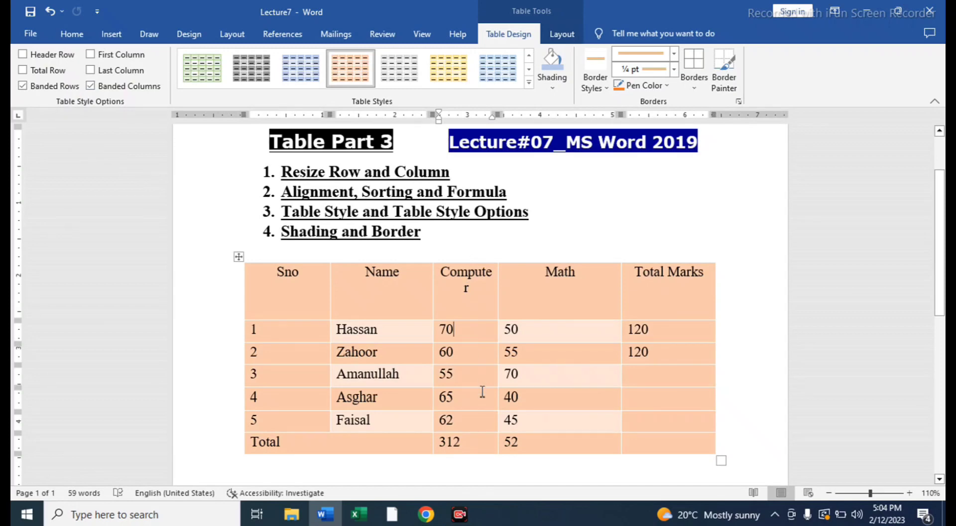
left_click(23, 86)
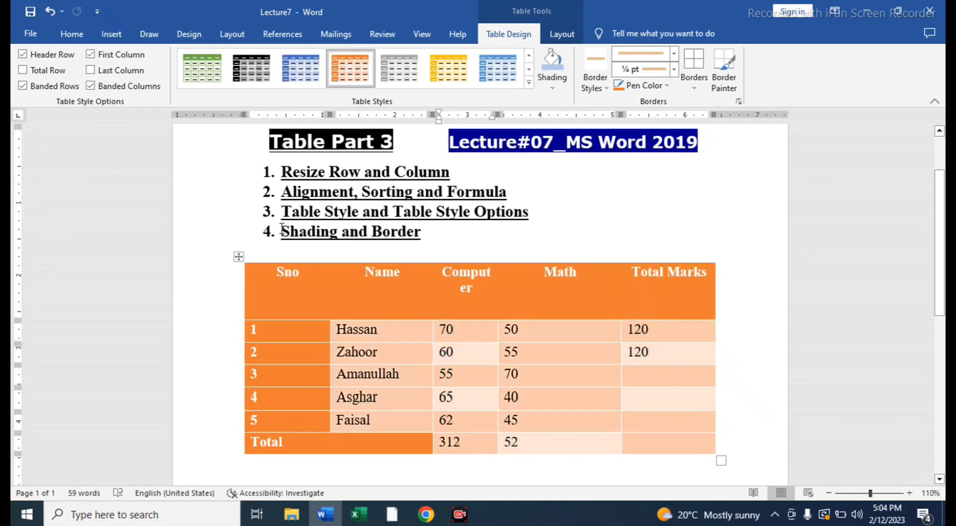
Step: Highlight the word Shading in the topic list and set the marks table back to the plain Table Grid style
left_click_drag(281, 232, 335, 234)
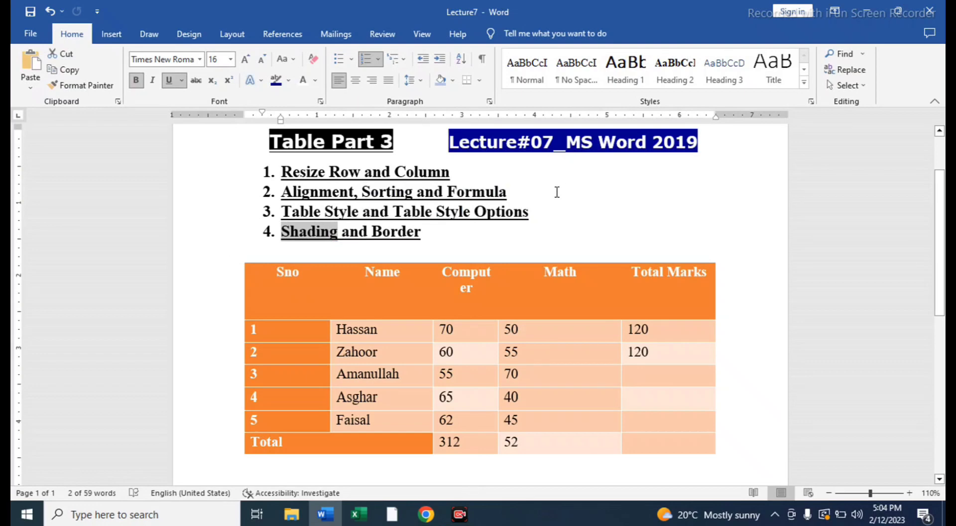
left_click(544, 296)
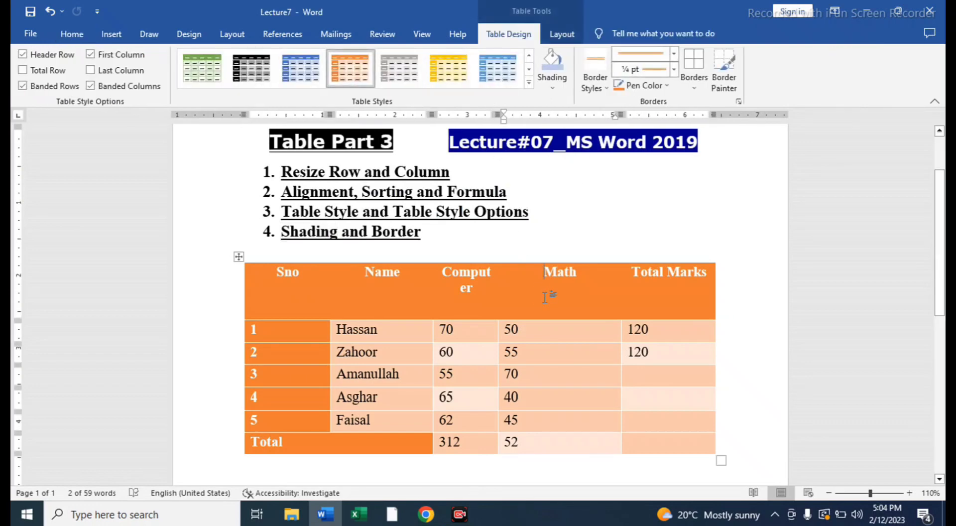
left_click(529, 82)
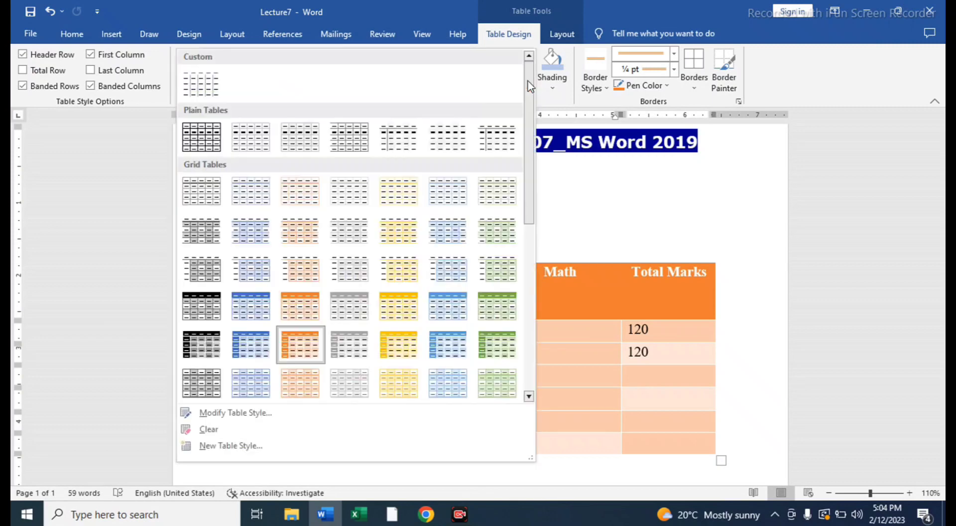
left_click(214, 146)
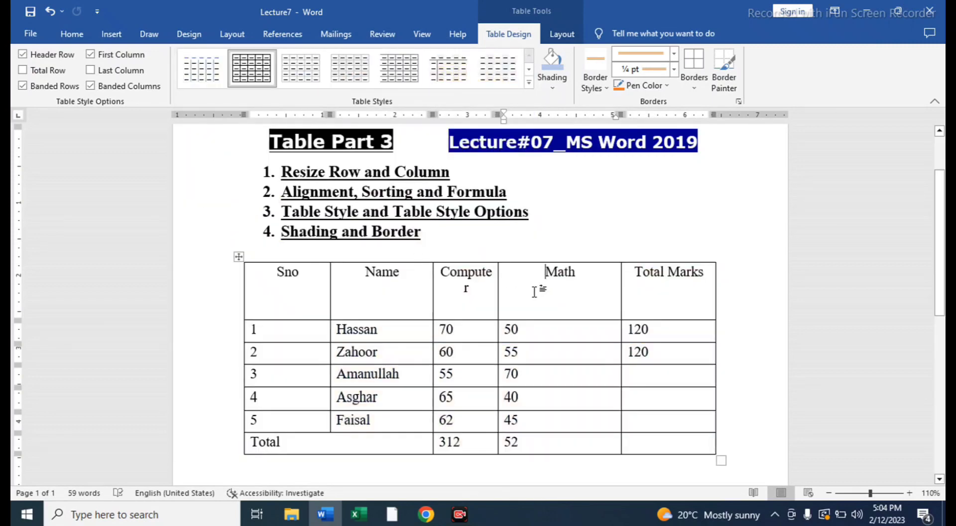
Step: Shade the whole header row from Sno to Total Marks in light blue
left_click_drag(264, 277, 642, 307)
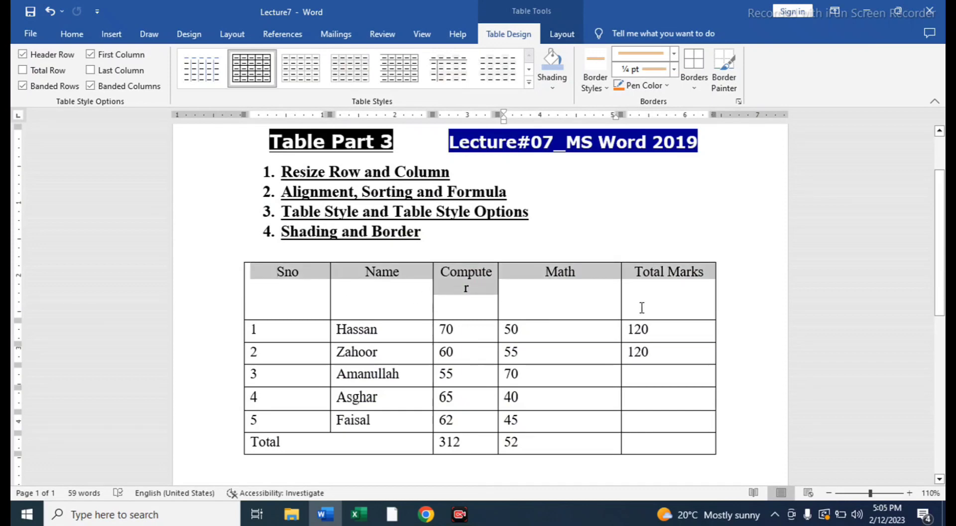
left_click(550, 88)
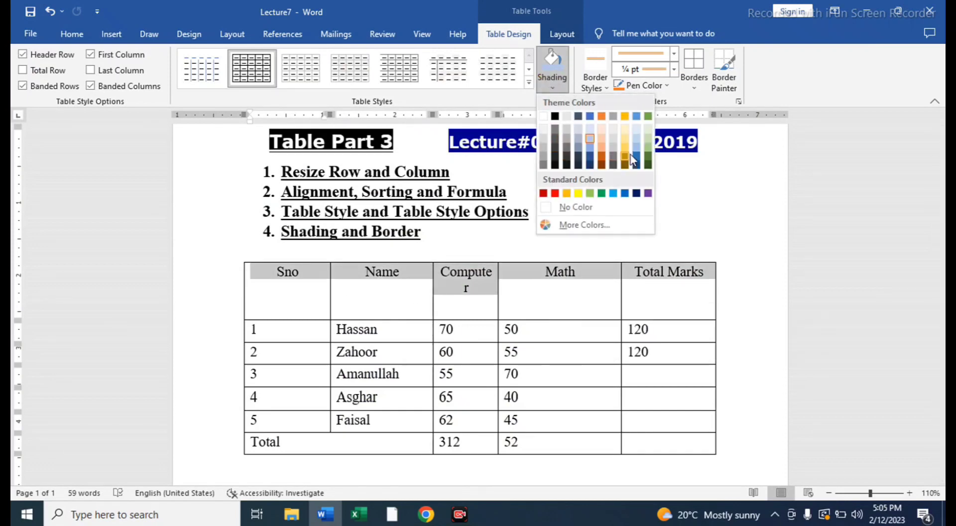
left_click(637, 138)
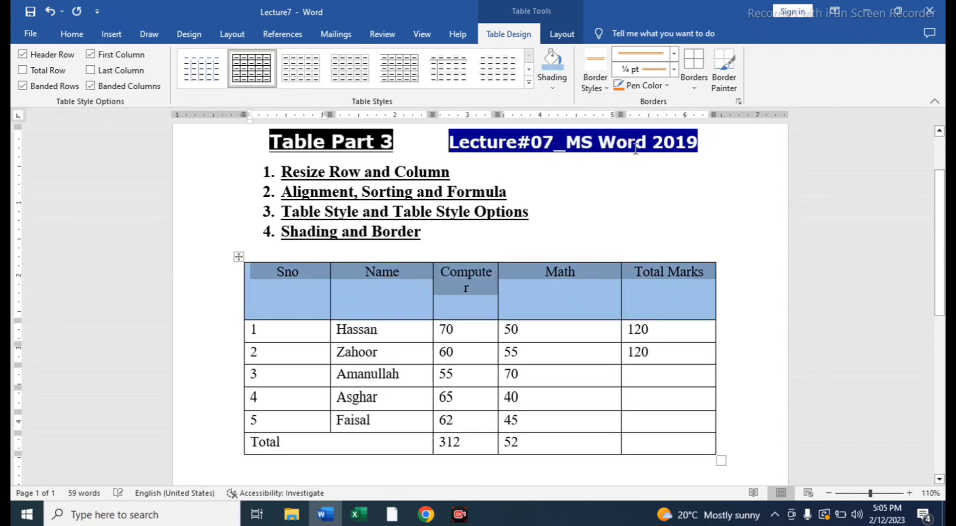
left_click(601, 369)
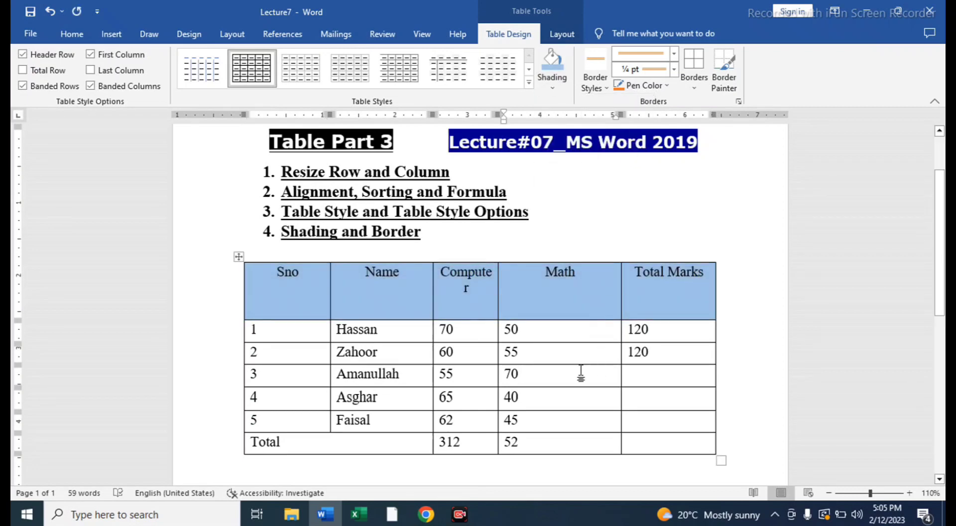
Step: Shade the Sno cells 1 to 5 of the marks table in light green
left_click_drag(307, 332, 305, 359)
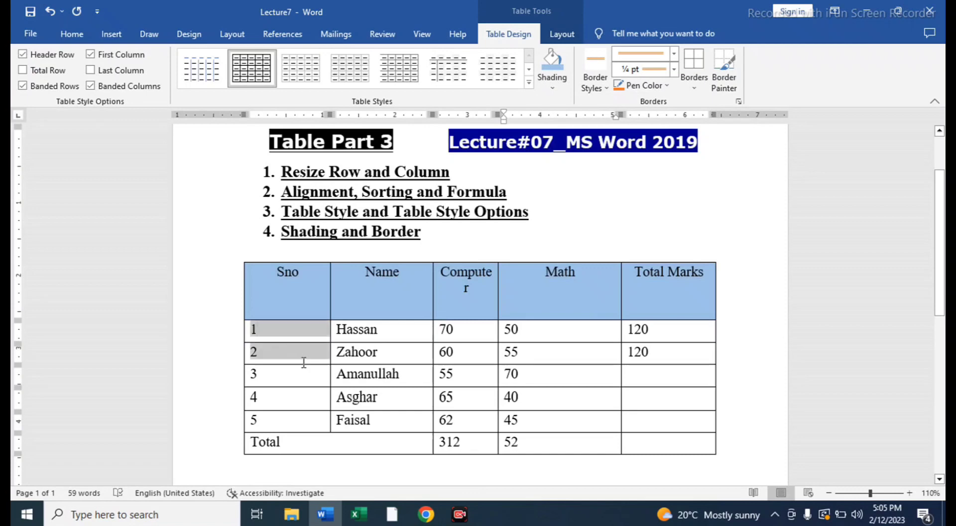
left_click_drag(302, 405, 299, 438)
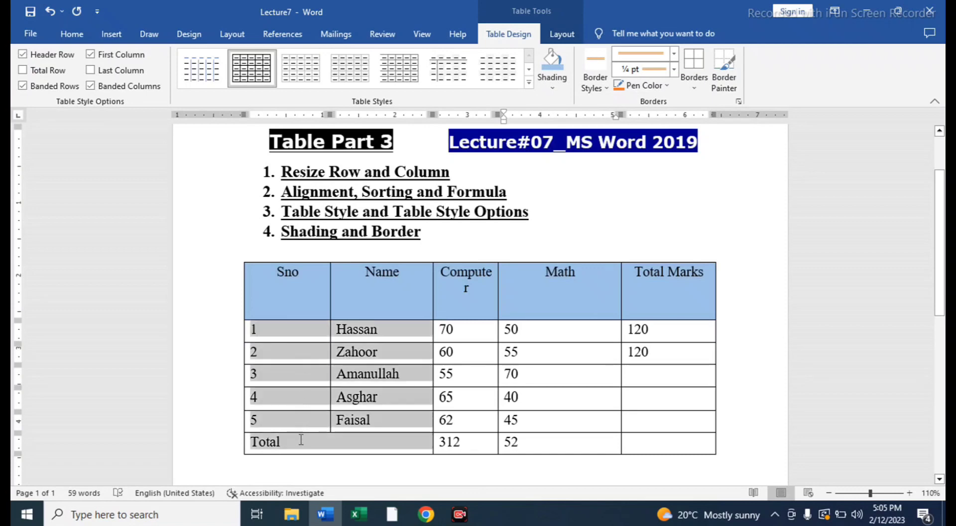
left_click(298, 335)
left_click_drag(297, 335, 293, 436)
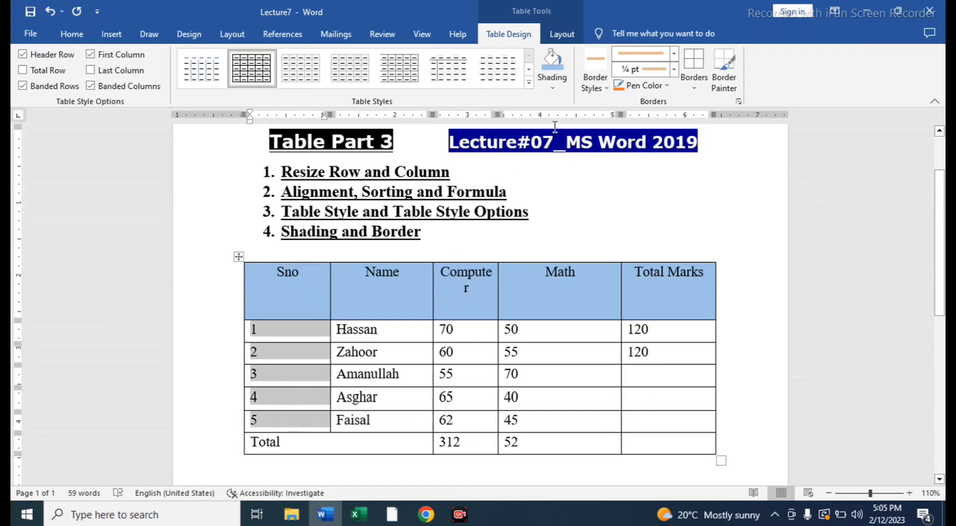
left_click(552, 87)
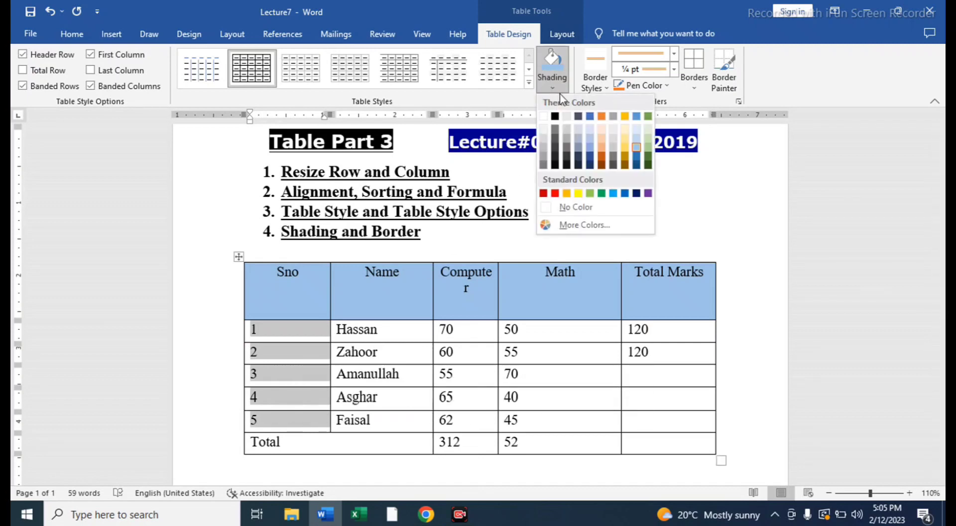
left_click(649, 130)
Step: Shade the five student name cells in the Name column in light gold
left_click_drag(393, 328, 397, 414)
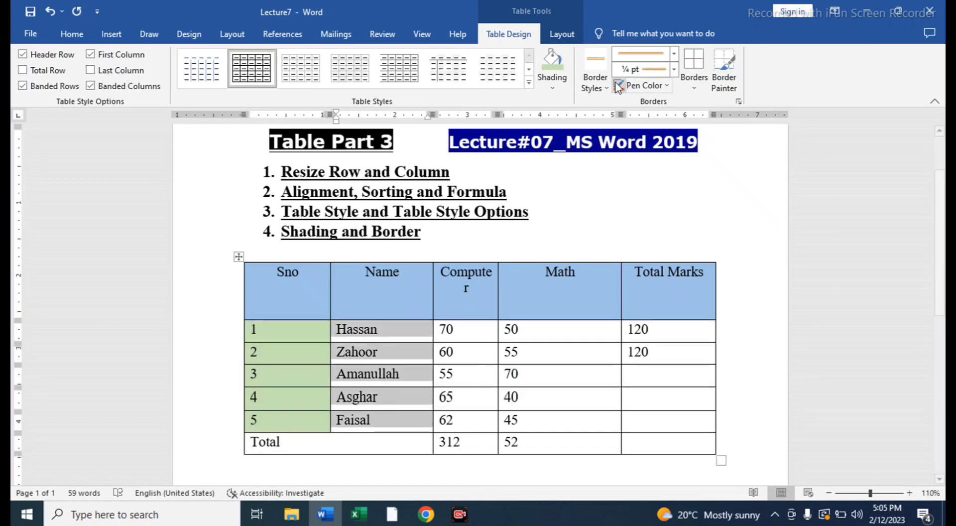
left_click(553, 87)
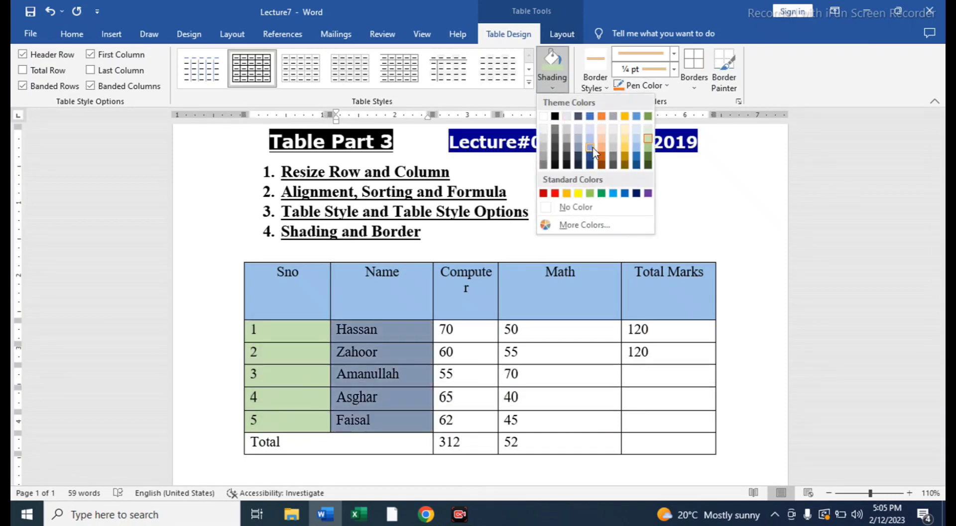
left_click(624, 148)
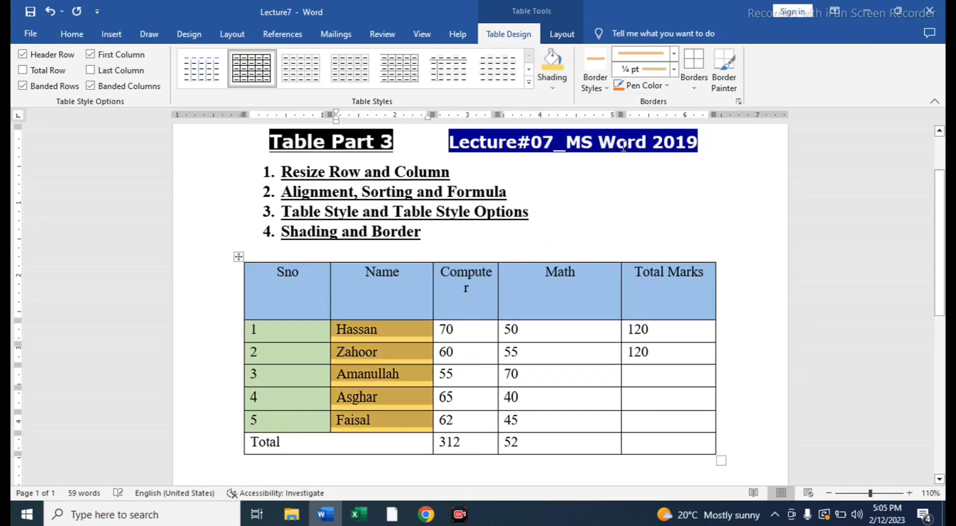
left_click(526, 351)
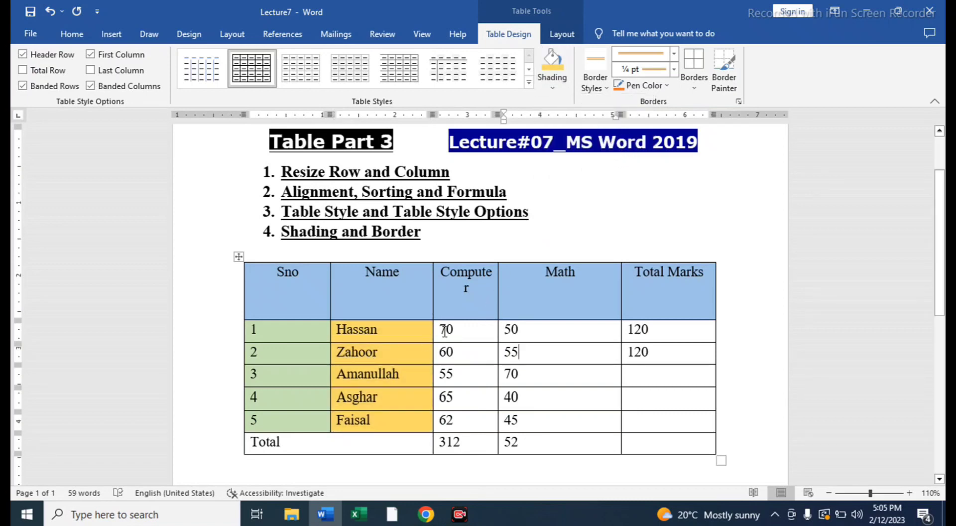
Step: Shade the Computer, Math and Total Marks cells of the five student rows in medium green
left_click_drag(442, 329, 641, 440)
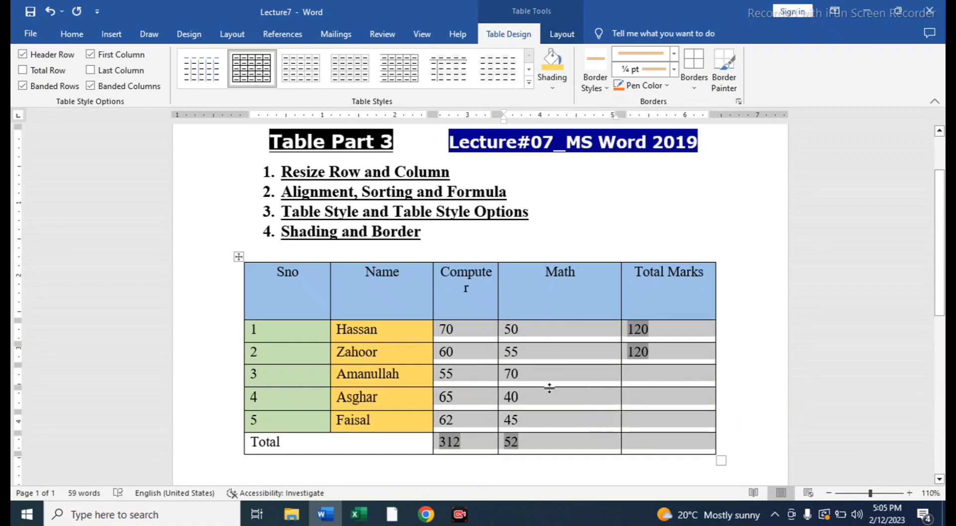
left_click(448, 329)
left_click_drag(445, 329, 672, 415)
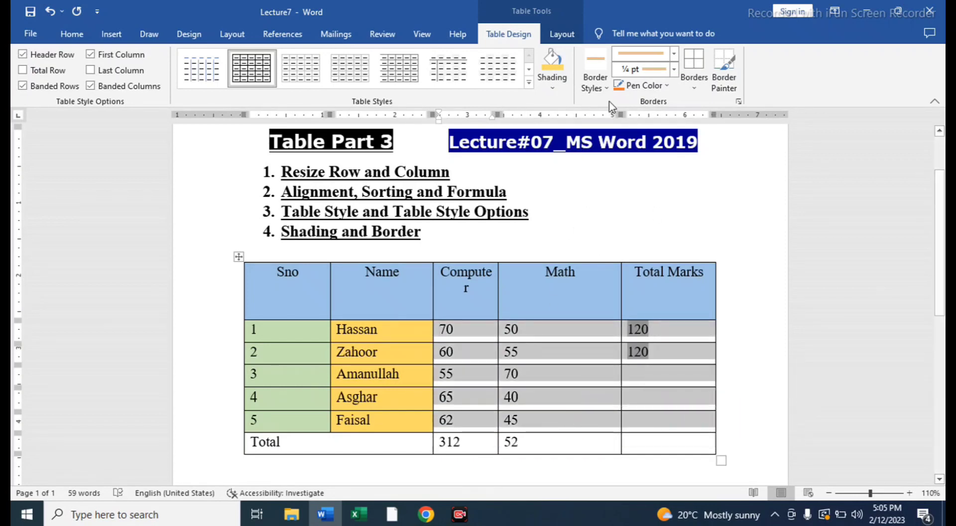
left_click(552, 88)
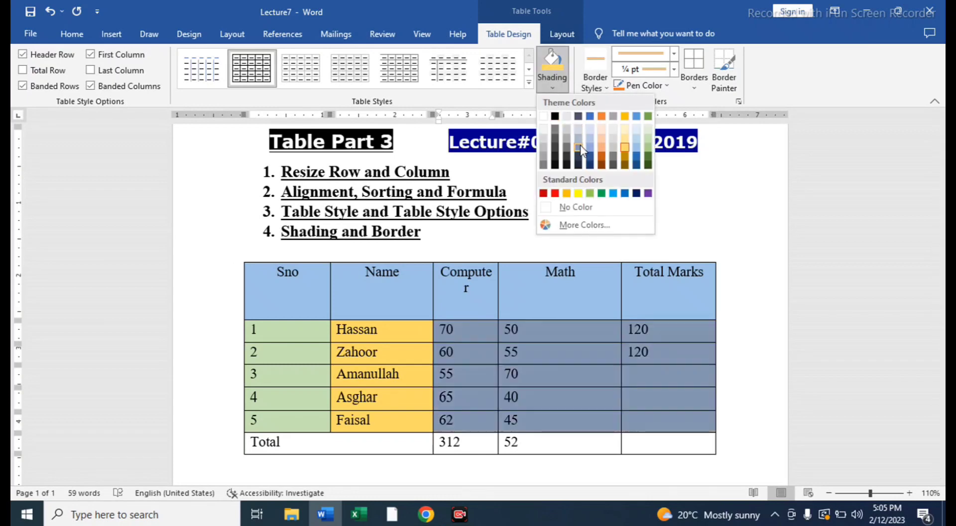
left_click(648, 147)
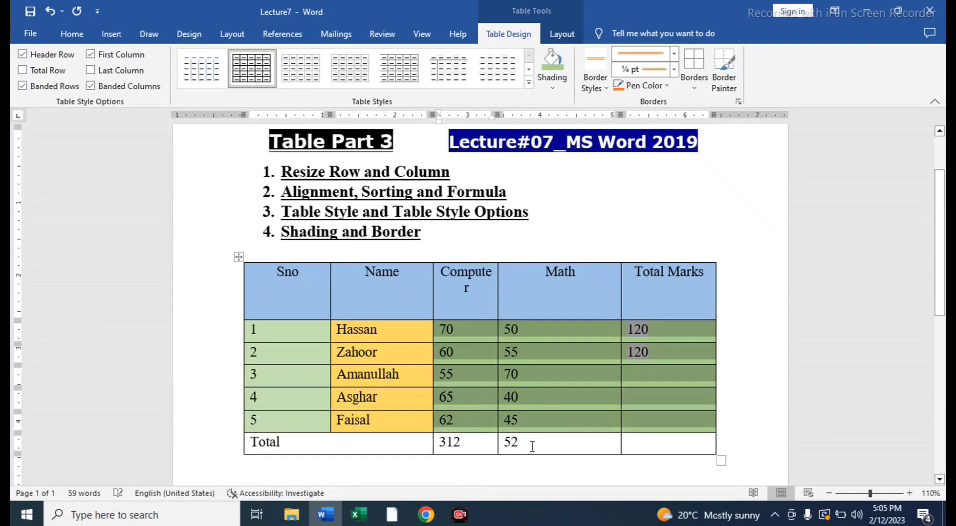
Step: Shade the whole Total row of the marks table in the standard dark red
left_click(563, 452)
left_click_drag(254, 441, 592, 446)
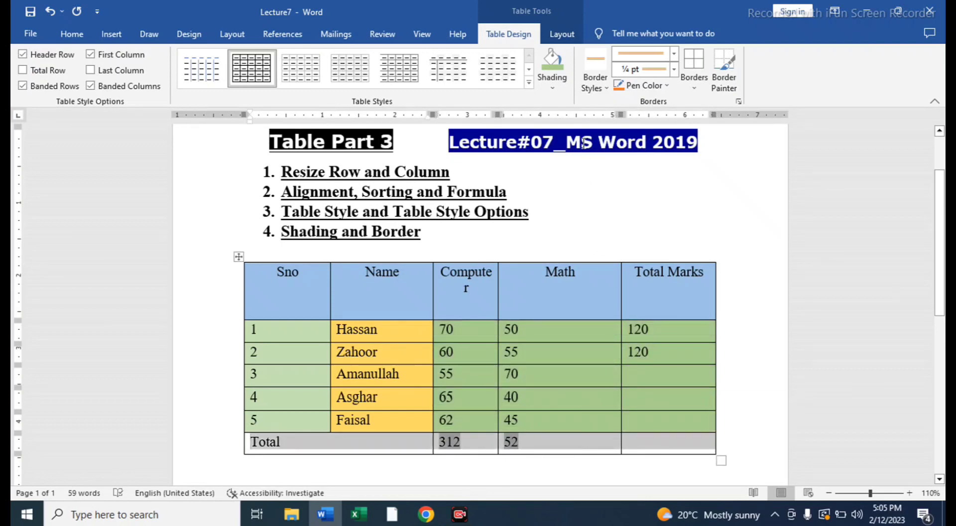
left_click(553, 87)
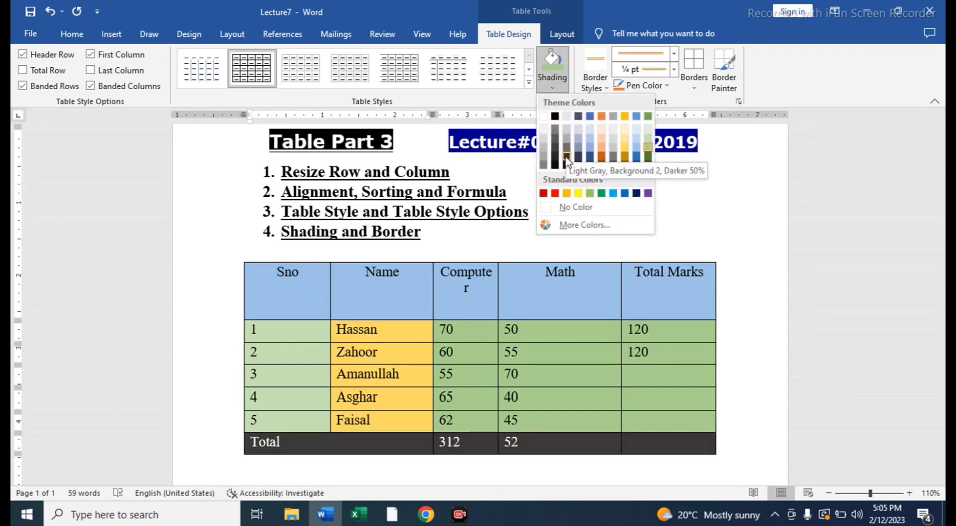
left_click(544, 194)
left_click(634, 421)
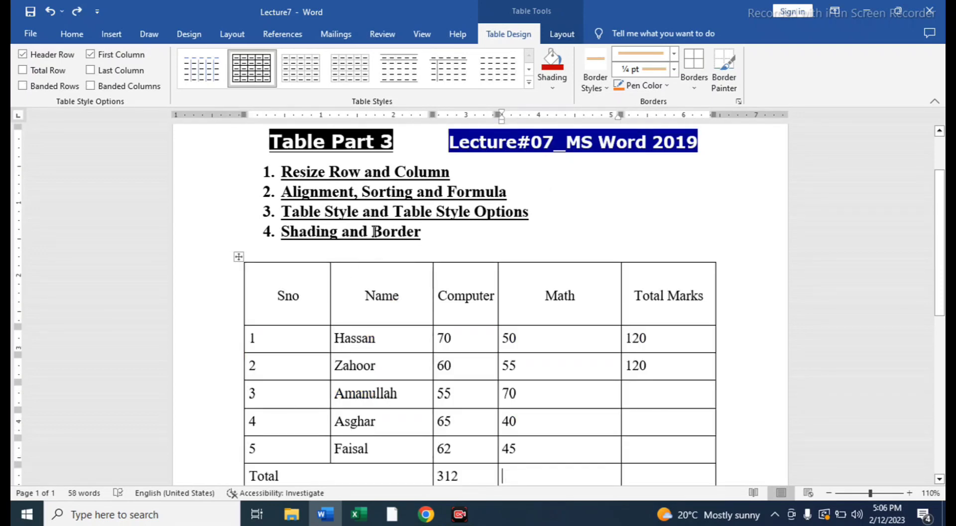
Step: Highlight the word Border in the topic list, and set the table border pen to the orange double line at 2 ¼ pt
left_click(424, 231)
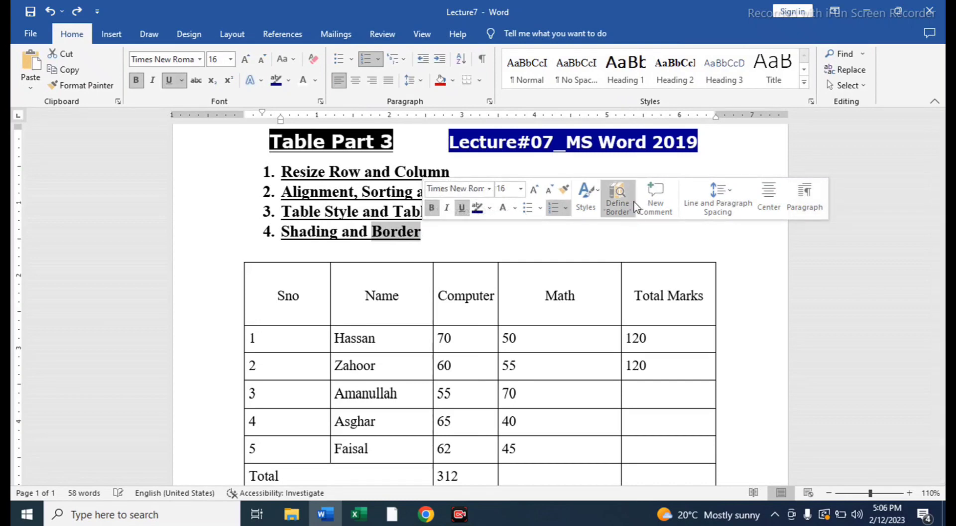
left_click(453, 309)
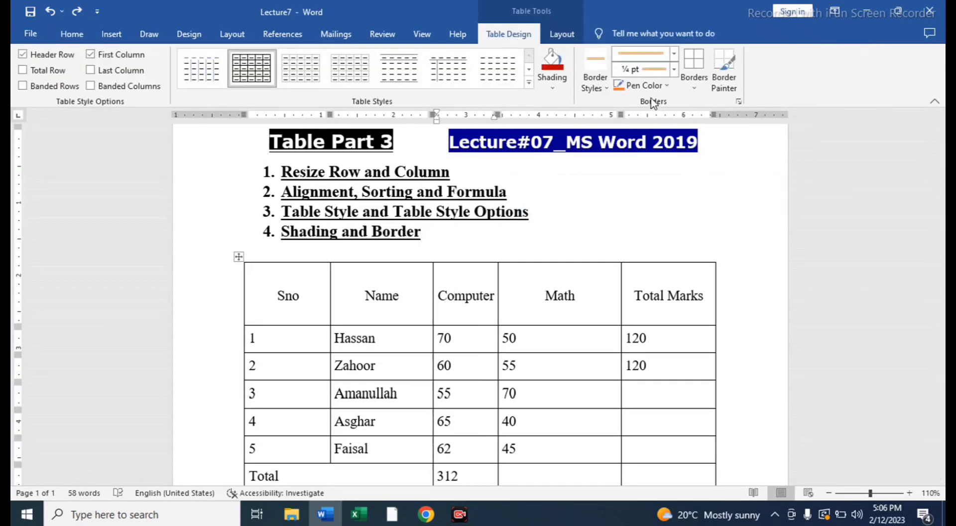
left_click(606, 89)
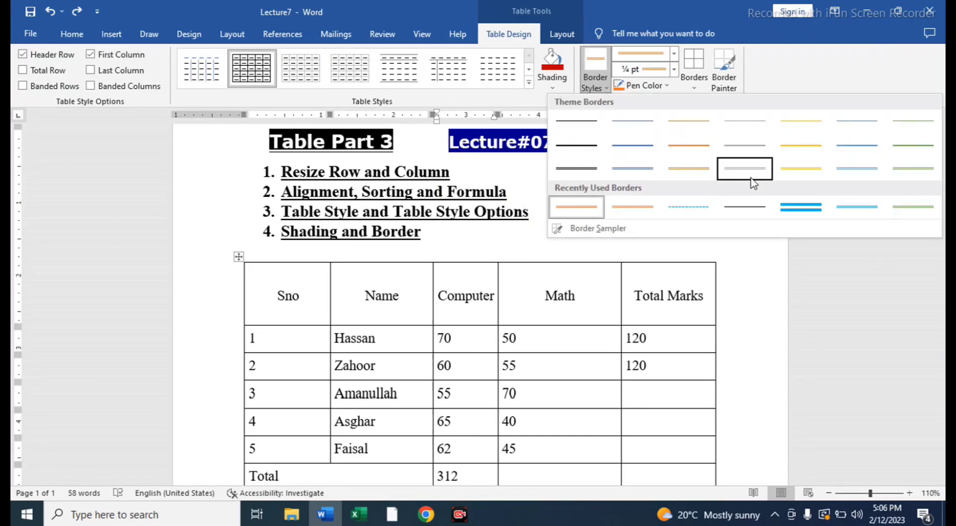
left_click(688, 169)
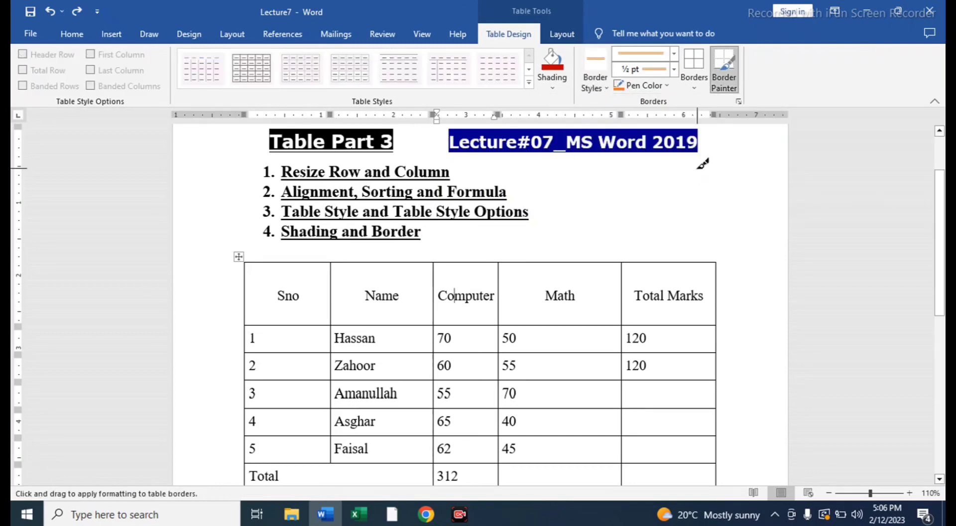
left_click(675, 72)
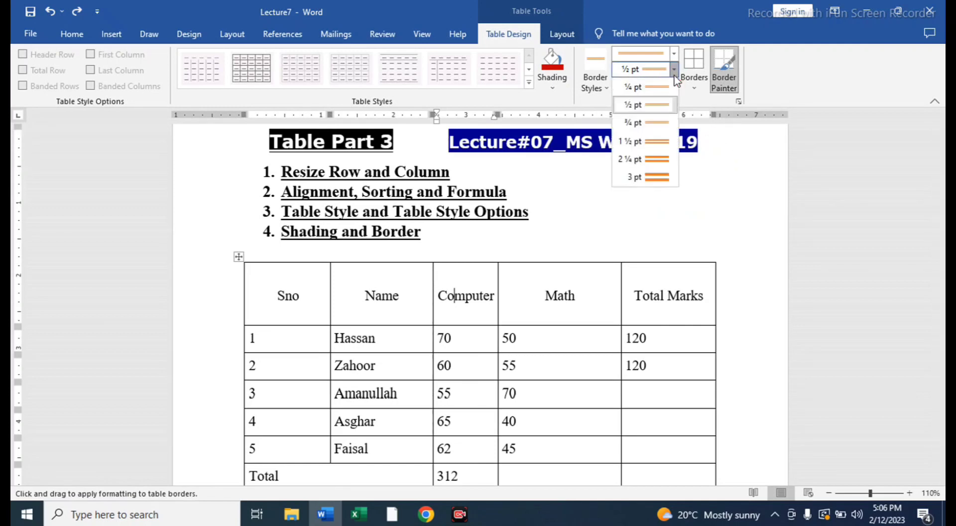
left_click(659, 160)
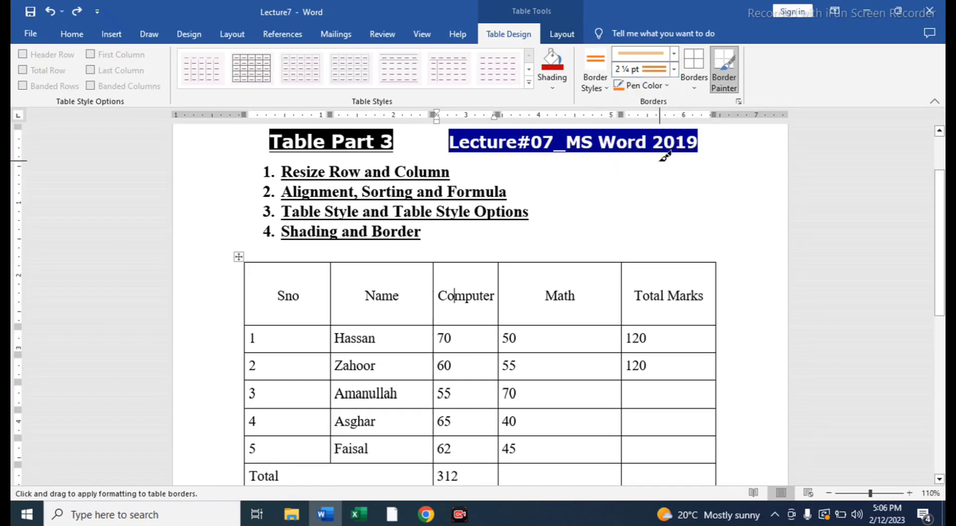
Step: Try a bottom border and outside borders on the Computer header cell, and undo both
left_click(695, 90)
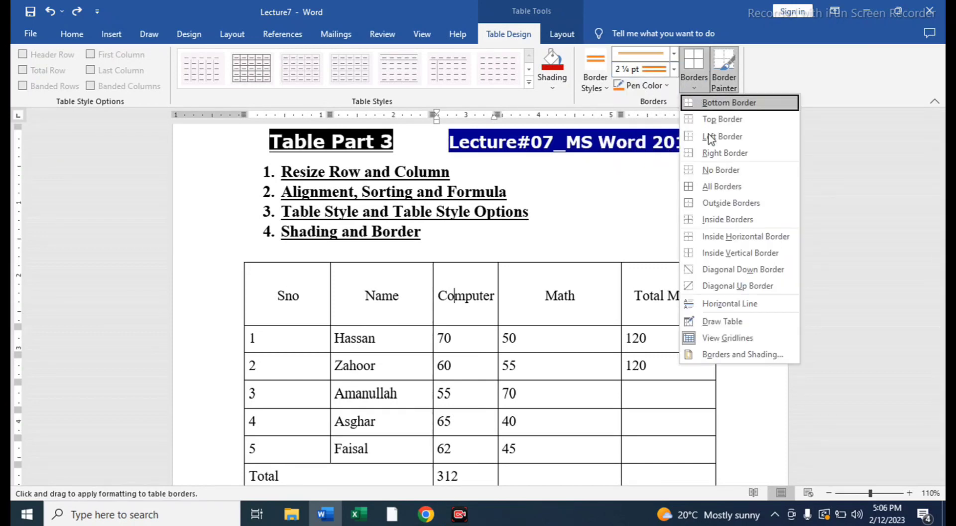
left_click(720, 103)
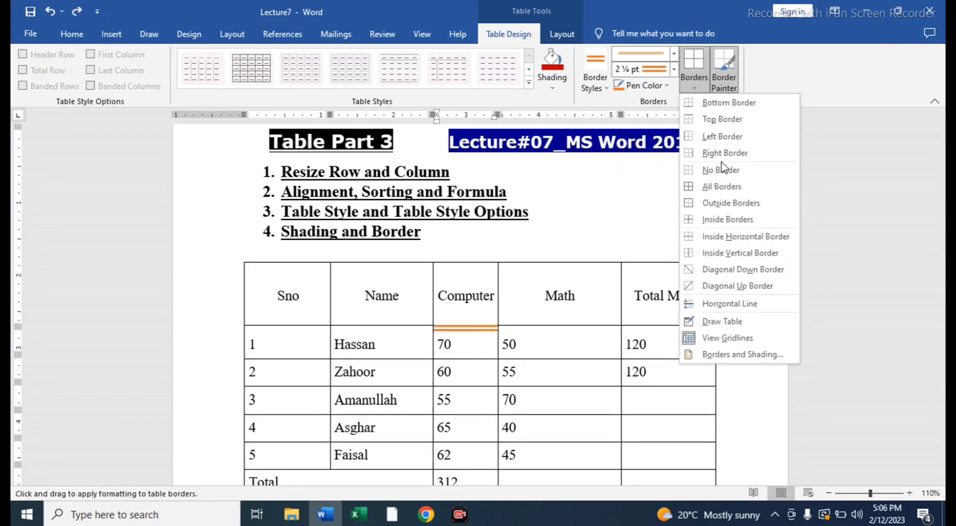
left_click(725, 202)
key("ctrl+z")
key("ctrl+z")
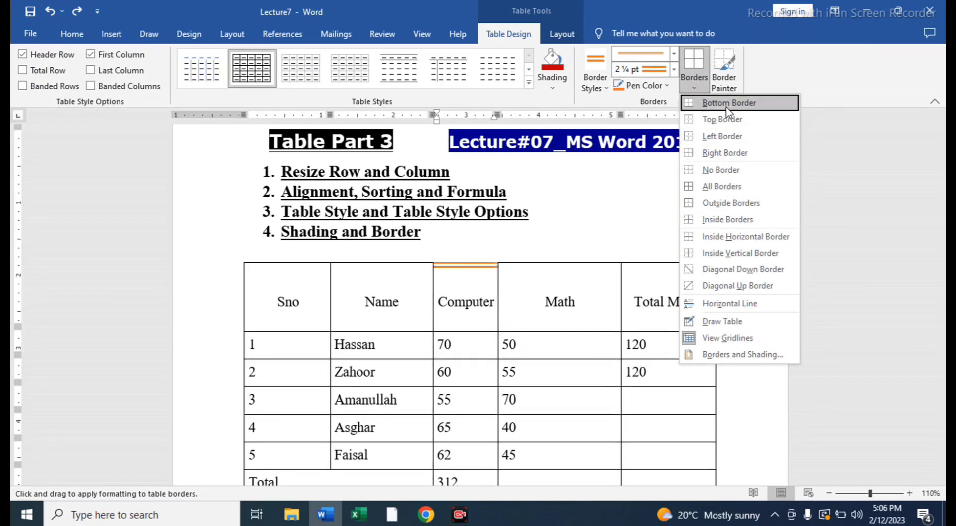
left_click(567, 369)
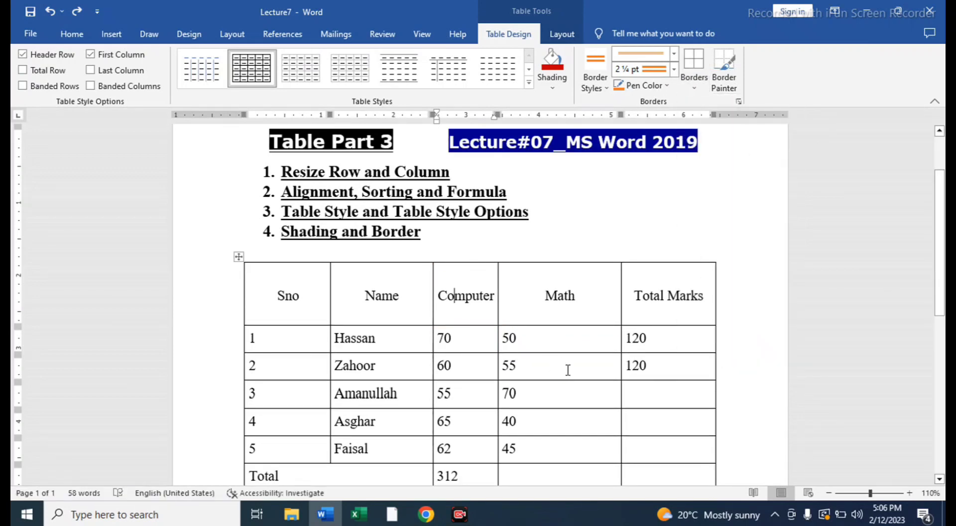
left_click_drag(317, 301, 662, 314)
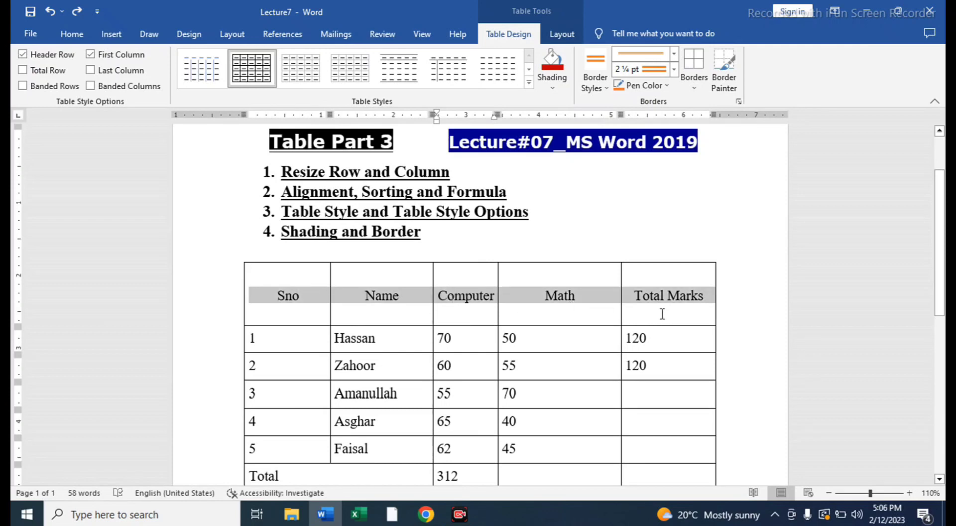
left_click(693, 89)
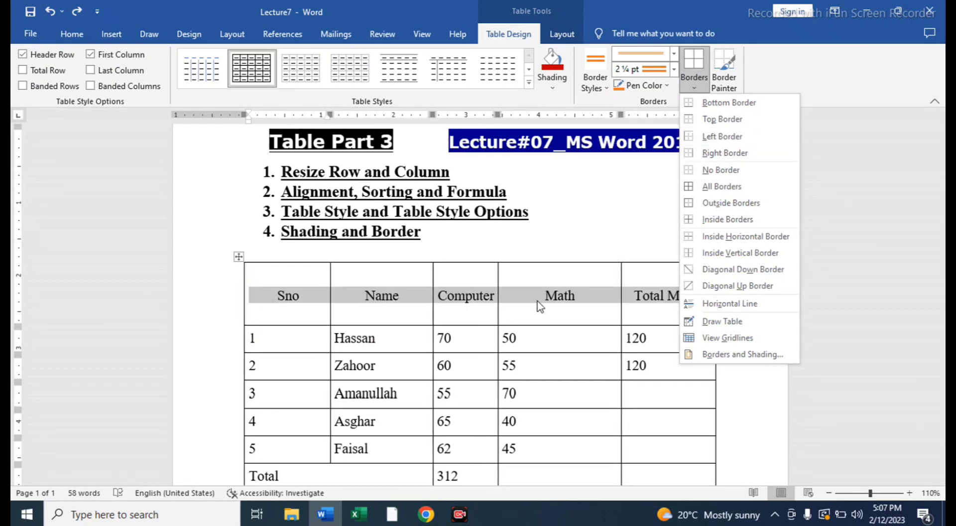
left_click(546, 318)
Step: Try All Borders on the whole marks table with the orange double line, and undo it
left_click_drag(283, 309, 633, 475)
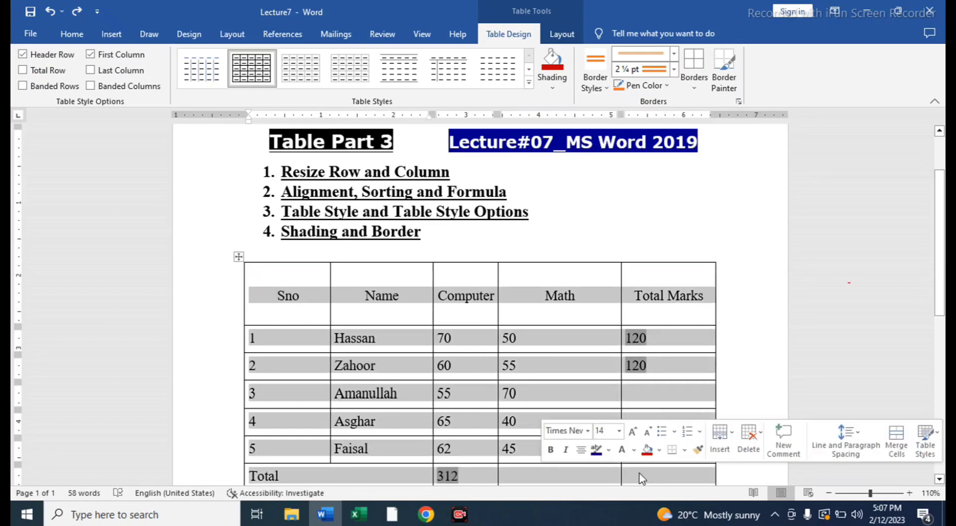
left_click(695, 90)
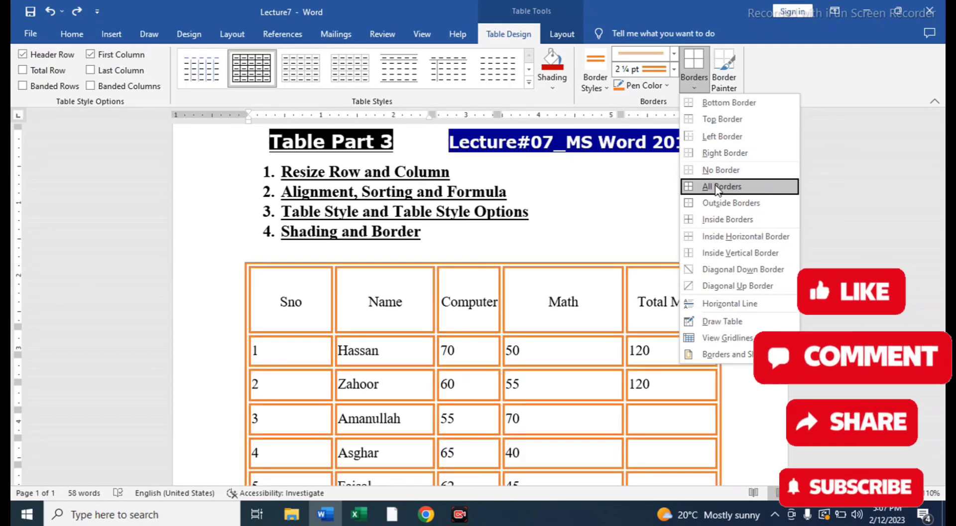
left_click(717, 187)
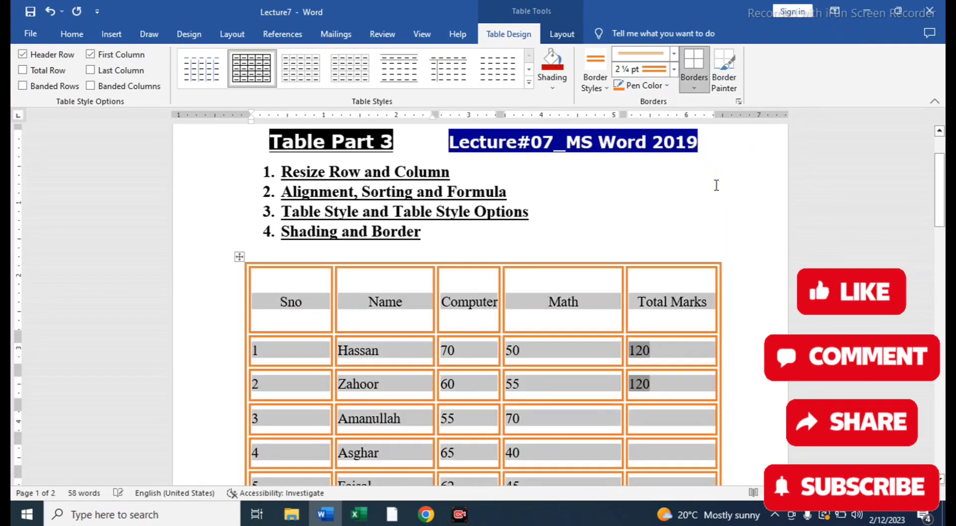
key("ctrl+z")
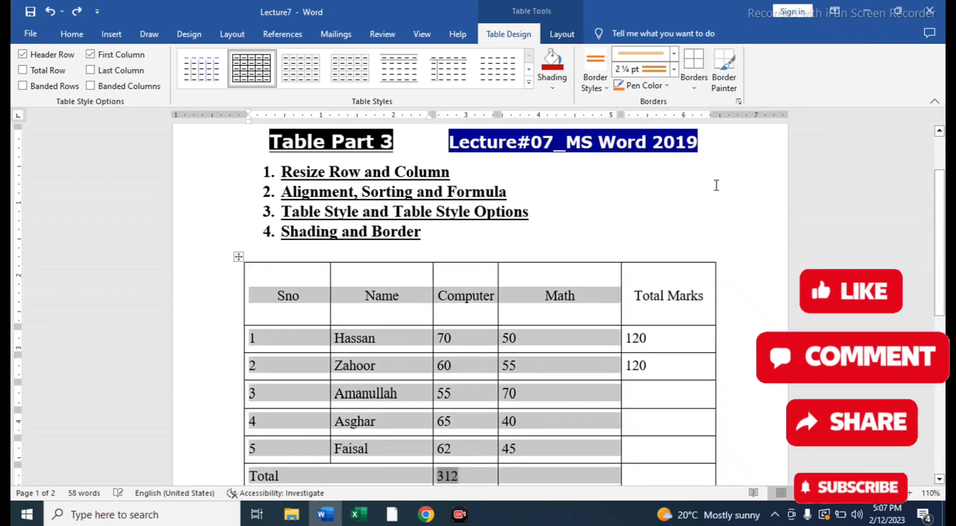
left_click(704, 239)
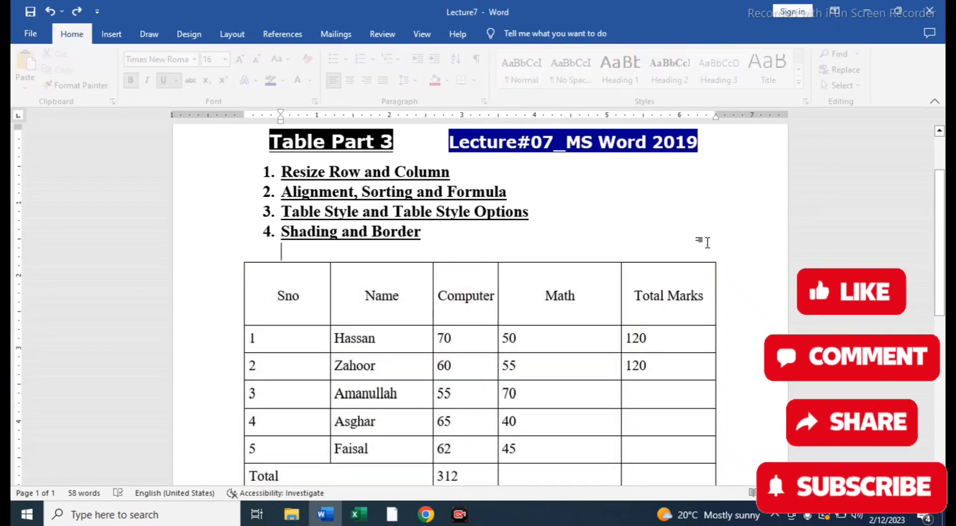
Step: Paint the orange 2 ¼ pt double line under the header row and between the Math and Total Marks columns with the Border Painter
left_click(573, 290)
left_click(518, 36)
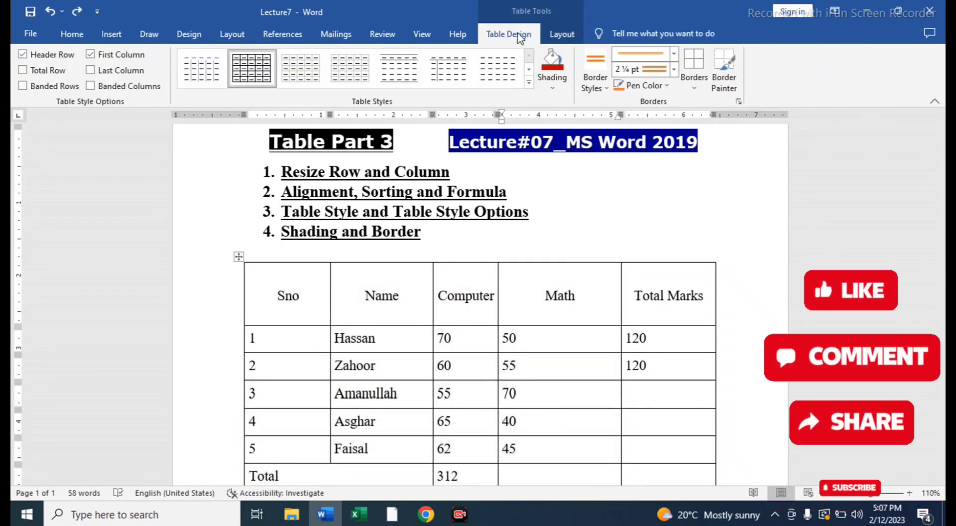
left_click(724, 89)
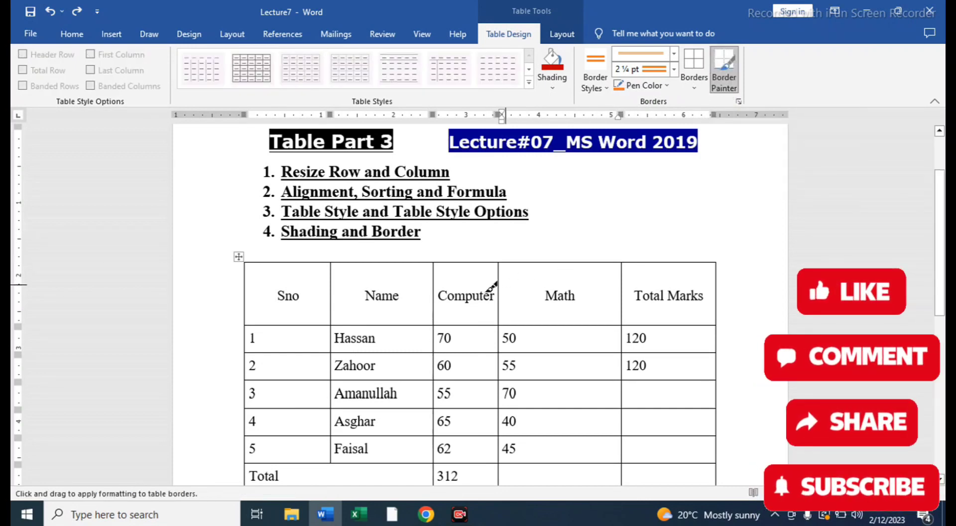
left_click_drag(247, 323, 709, 324)
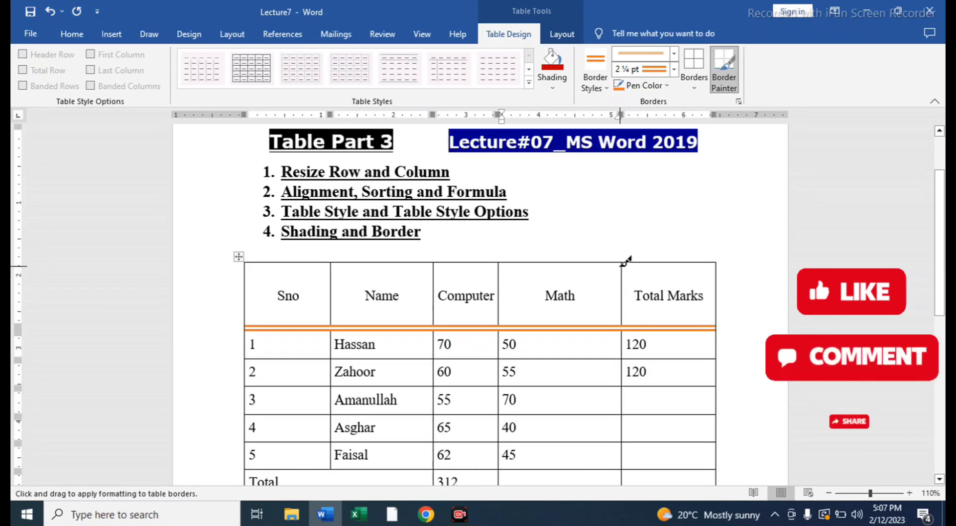
mouse_move(626, 260)
left_mouse_down()
mouse_move(629, 482)
mouse_move(631, 373)
left_mouse_up()
scroll(631, 374, "up", 3)
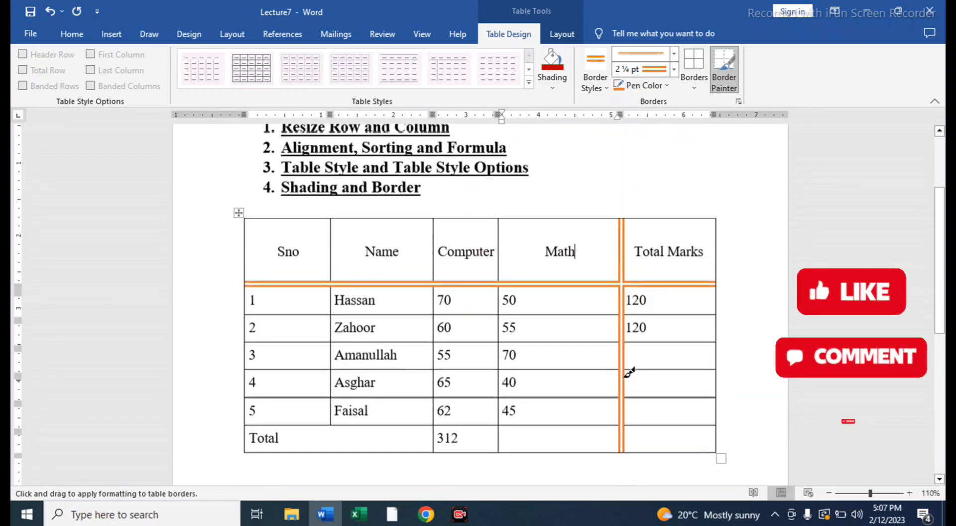
Step: Paint the blue ½ pt double line along the table's top and left edges and around the Math header cell
left_click(603, 89)
left_click(632, 167)
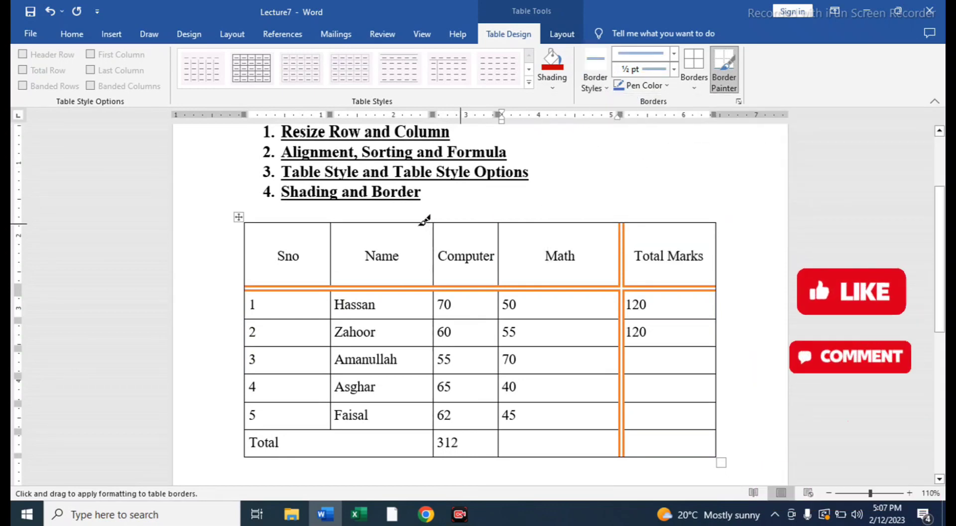
left_click_drag(245, 223, 716, 222)
mouse_move(244, 223)
left_mouse_down()
mouse_move(259, 348)
mouse_move(243, 438)
left_mouse_up()
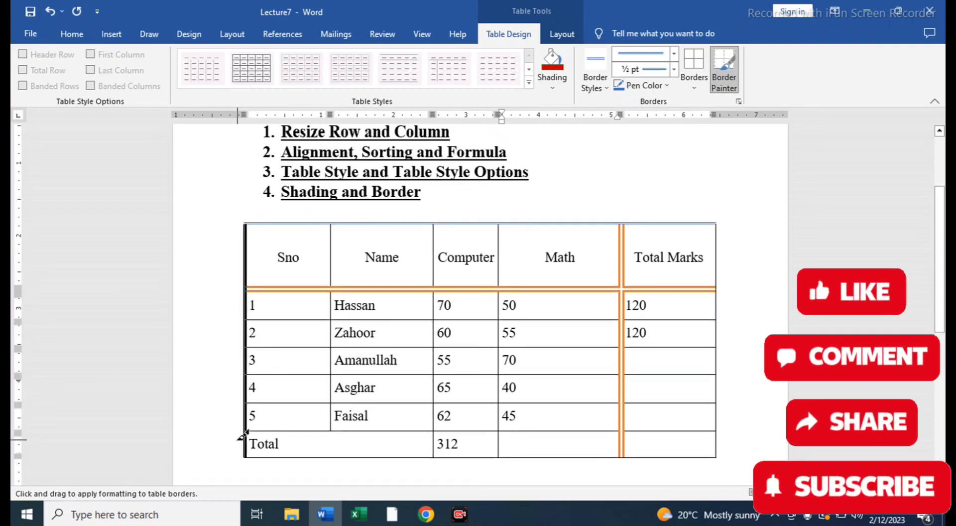
left_click(541, 250)
key("Escape")
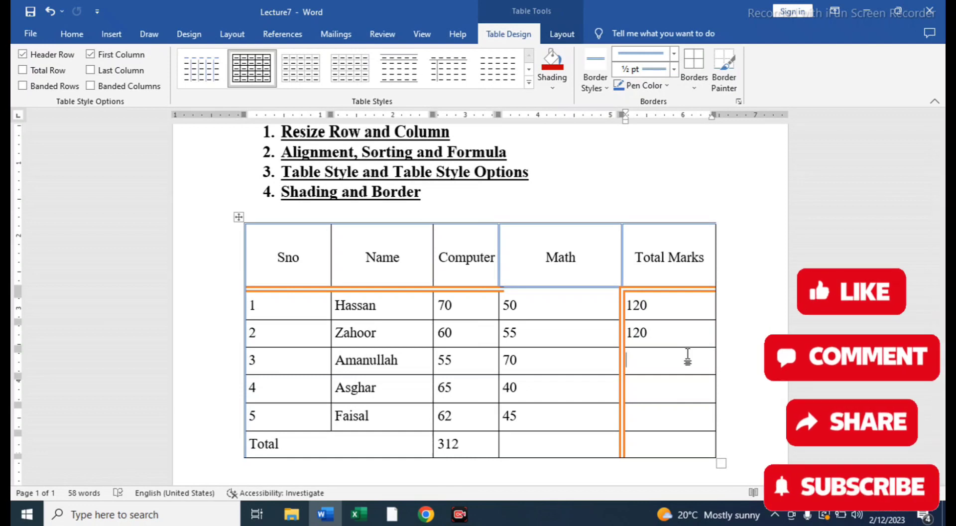
scroll(687, 357, "up", 1)
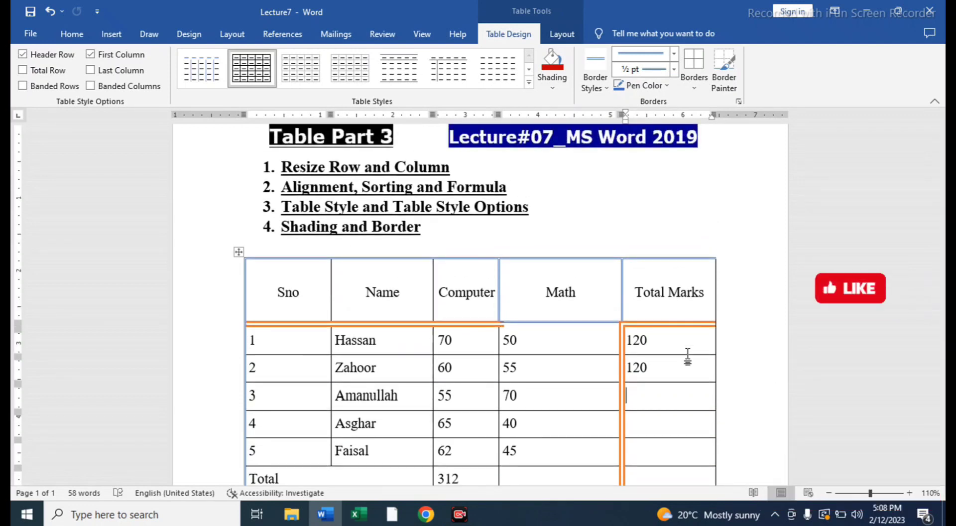